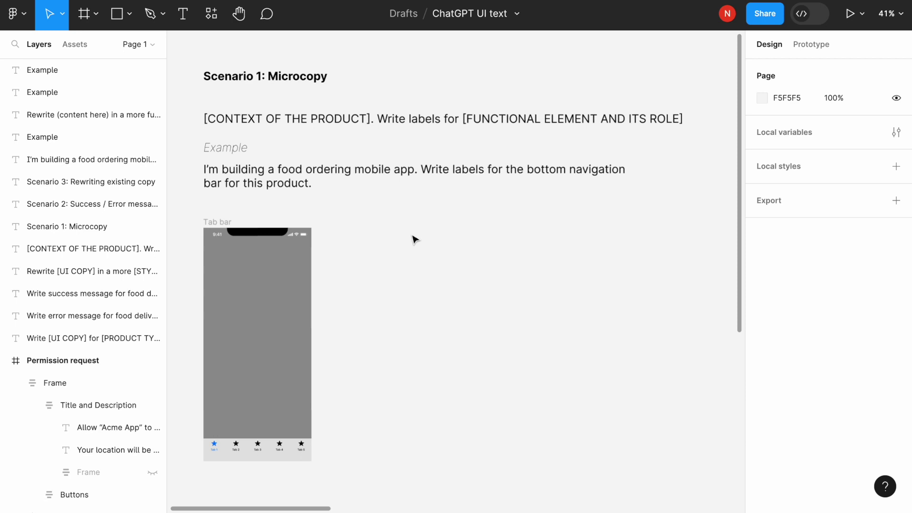
# Highlight the template's [CONTEXT OF THE PRODUCT] placeholder and the example's product context sentence.
pyautogui.click(380, 123)
pyautogui.doubleClick(379, 122)
pyautogui.click(374, 118)
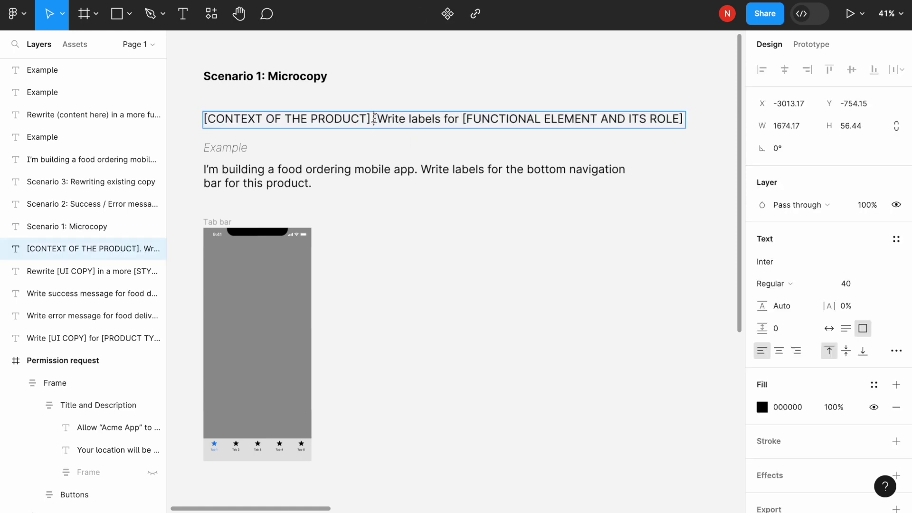
pyautogui.moveTo(373, 118); pyautogui.dragTo(202, 121)
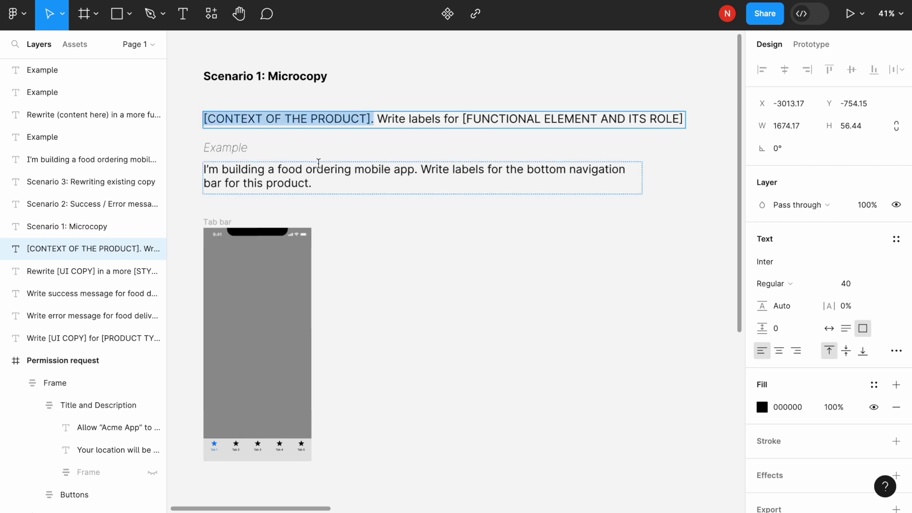
pyautogui.click(374, 169)
pyautogui.moveTo(417, 170); pyautogui.dragTo(195, 169)
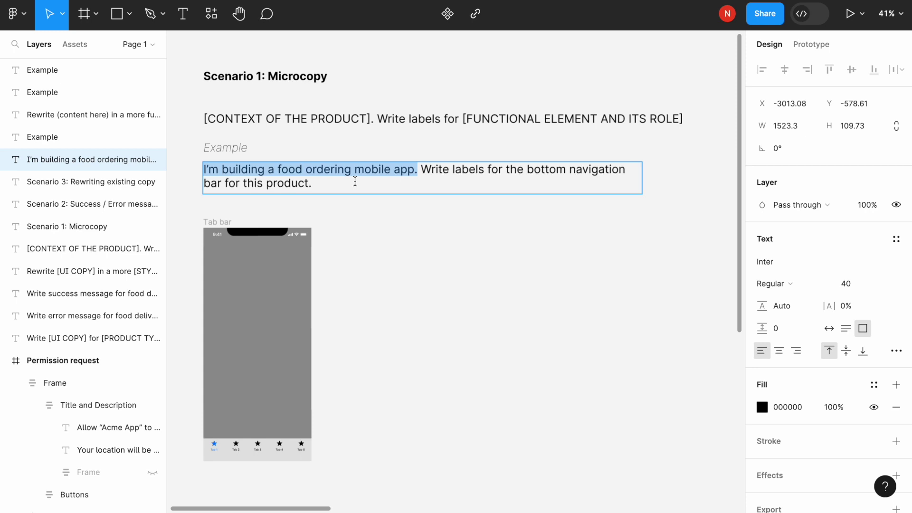
# Highlight the functional-element instruction and 'bottom navigation bar' phrase, then select the whole example prompt.
pyautogui.doubleClick(379, 120)
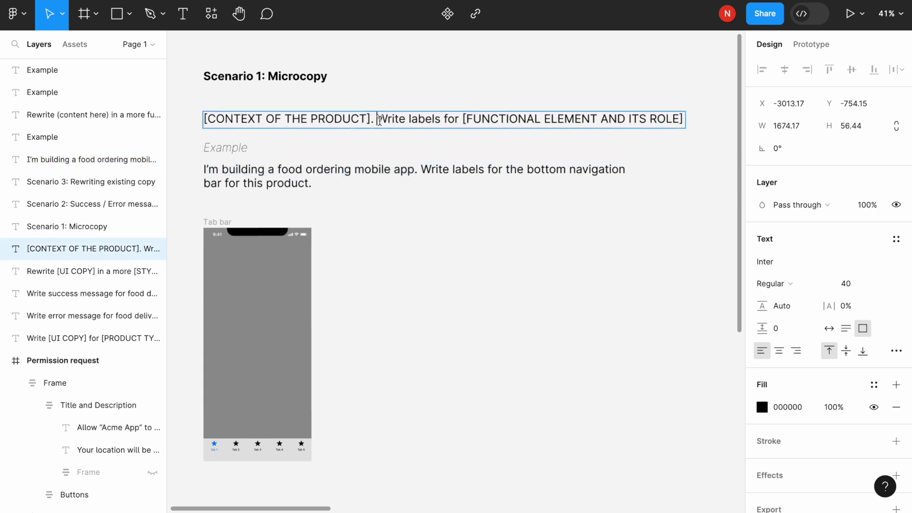
pyautogui.moveTo(378, 119); pyautogui.dragTo(678, 118)
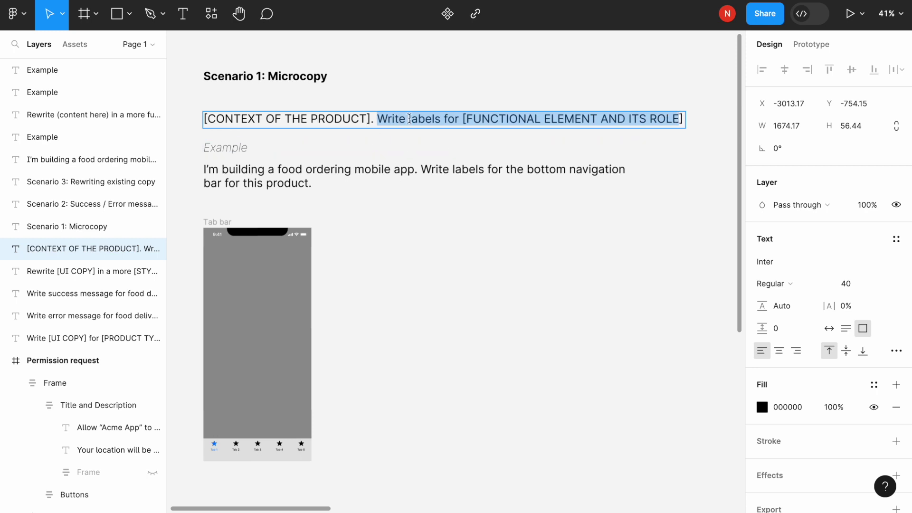
pyautogui.doubleClick(524, 169)
pyautogui.moveTo(524, 169); pyautogui.dragTo(549, 181)
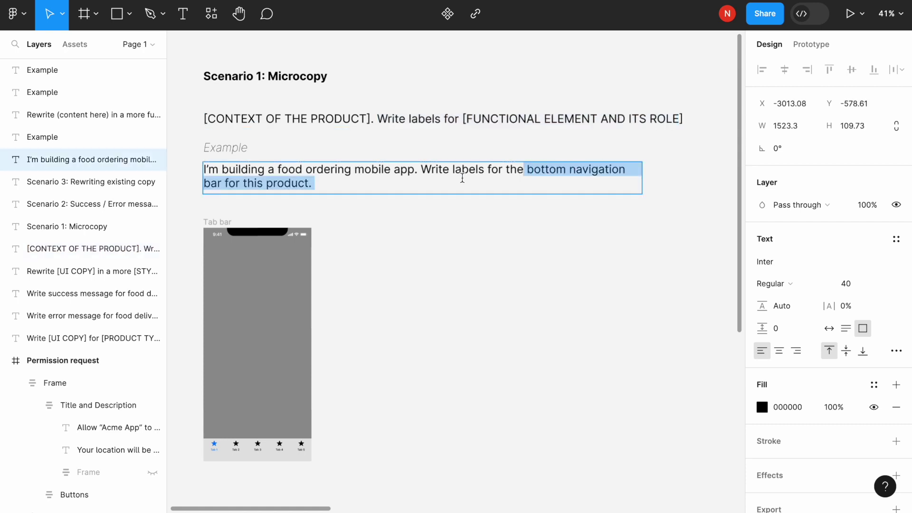
pyautogui.tripleClick(328, 169)
pyautogui.hotkey('ctrl', 'c')
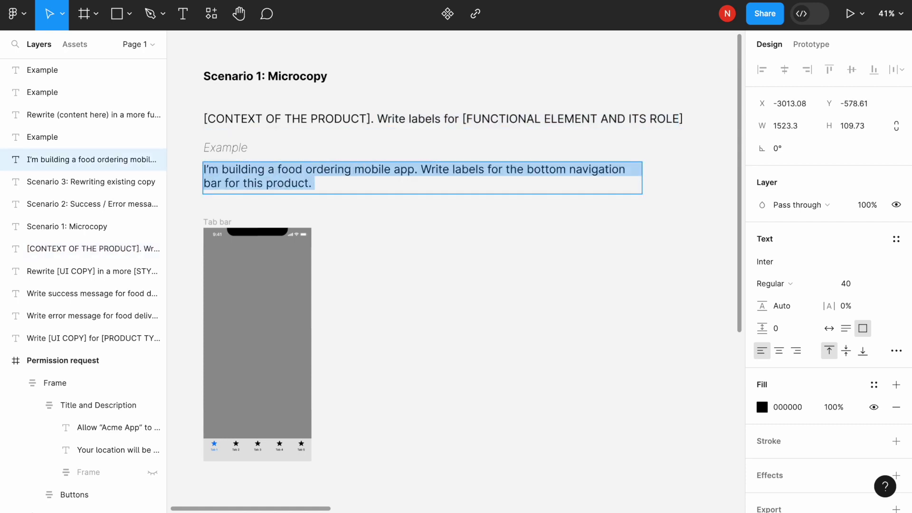
# Send the navigation-labels prompt to ChatGPT and highlight the tabs Home, Menu, Cart, Orders, Account.
pyautogui.press('super+shift+g')
pyautogui.hotkey('ctrl', 'v')
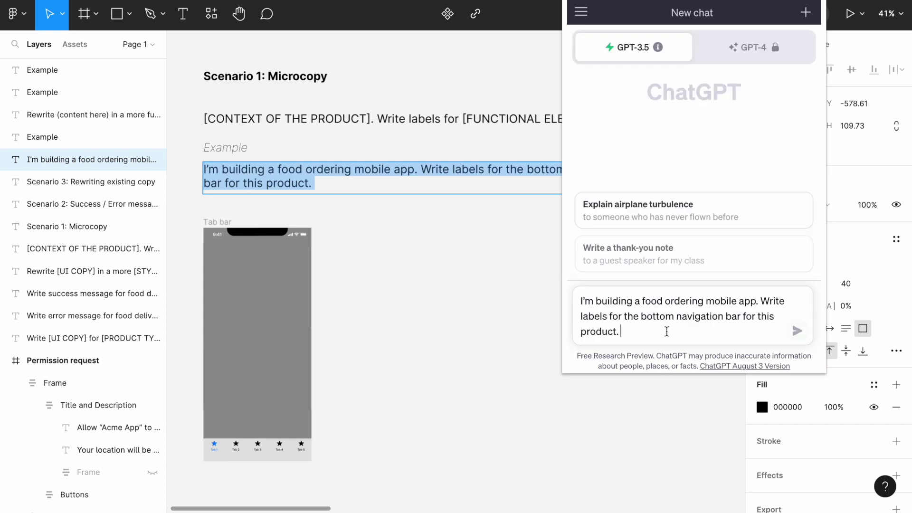
pyautogui.click(797, 331)
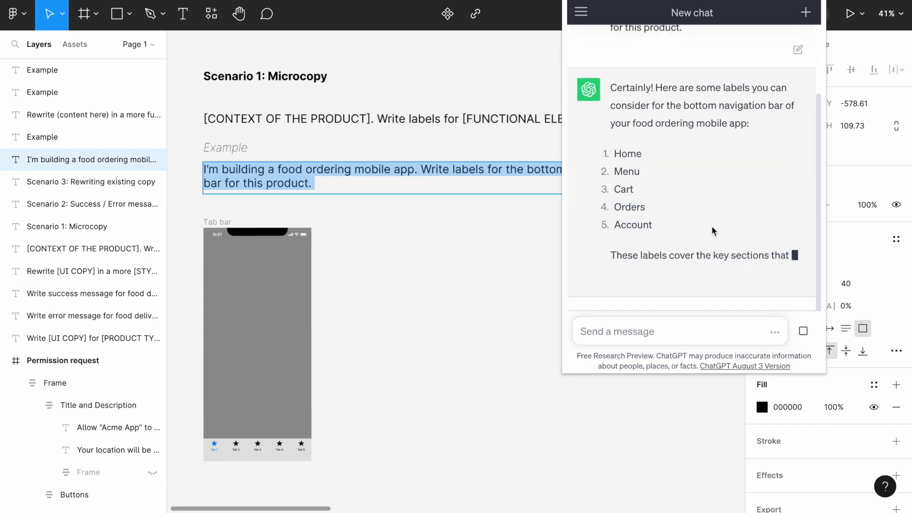
pyautogui.scroll(2, 660, 165)
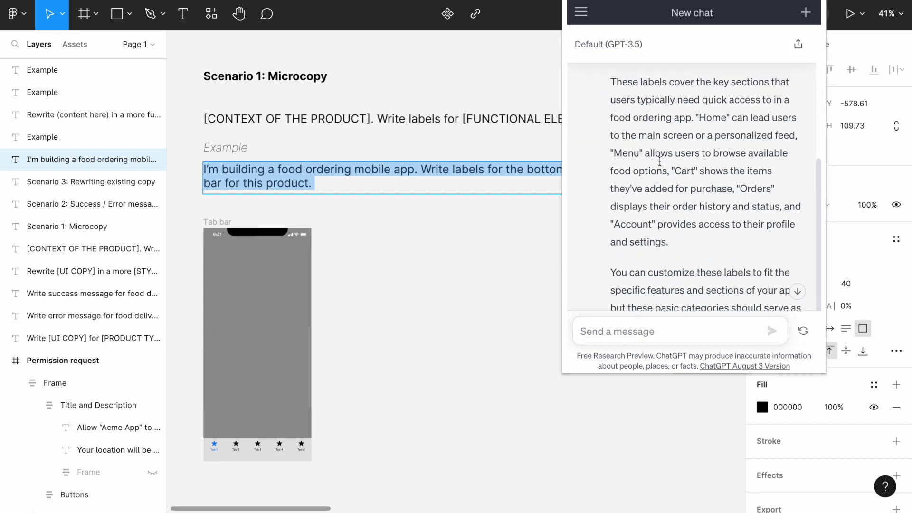
pyautogui.scroll(3, 662, 200)
pyautogui.moveTo(663, 237); pyautogui.dragTo(612, 160)
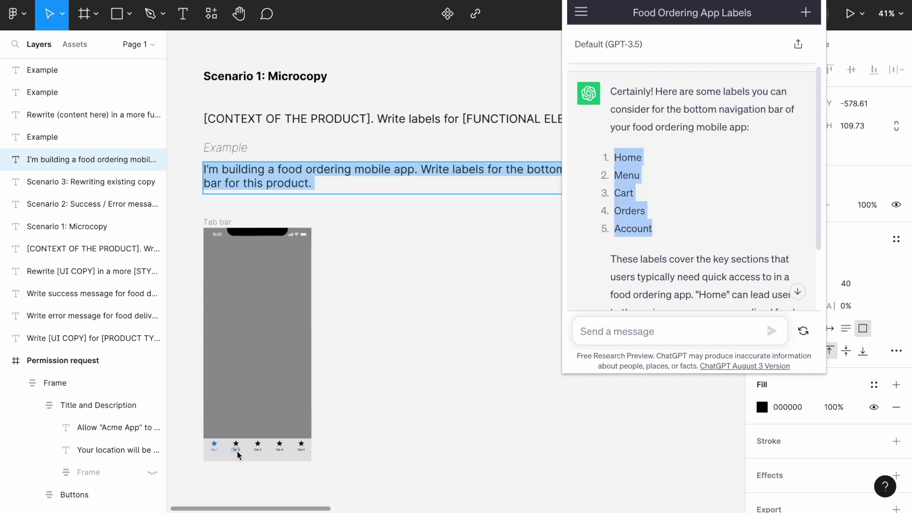
pyautogui.scroll(-3, 697, 244)
pyautogui.scroll(-2, 696, 245)
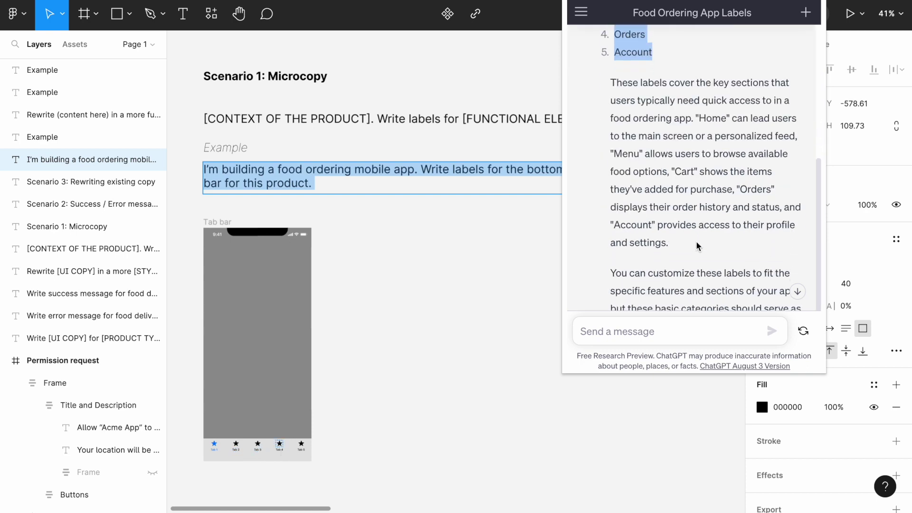
pyautogui.scroll(-1, 696, 241)
pyautogui.scroll(-1, 696, 241)
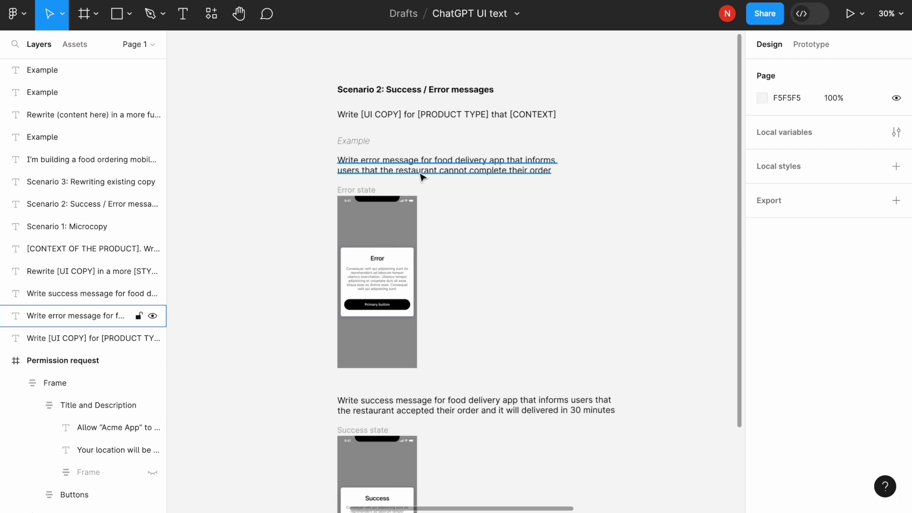
# Highlight the food-delivery and failed-order phrases, then select the entire error-message prompt.
pyautogui.doubleClick(376, 164)
pyautogui.hotkey('ctrl', 'c')
pyautogui.moveTo(421, 161); pyautogui.dragTo(506, 161)
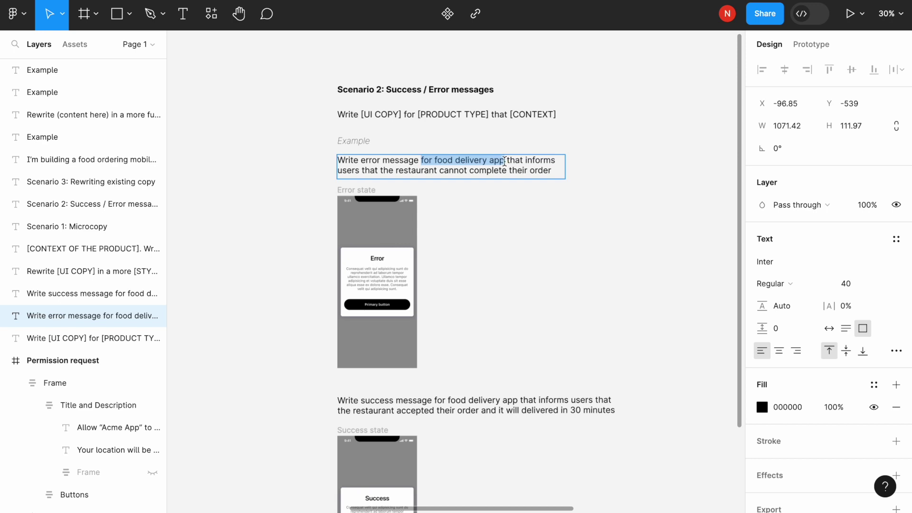
pyautogui.click(552, 169)
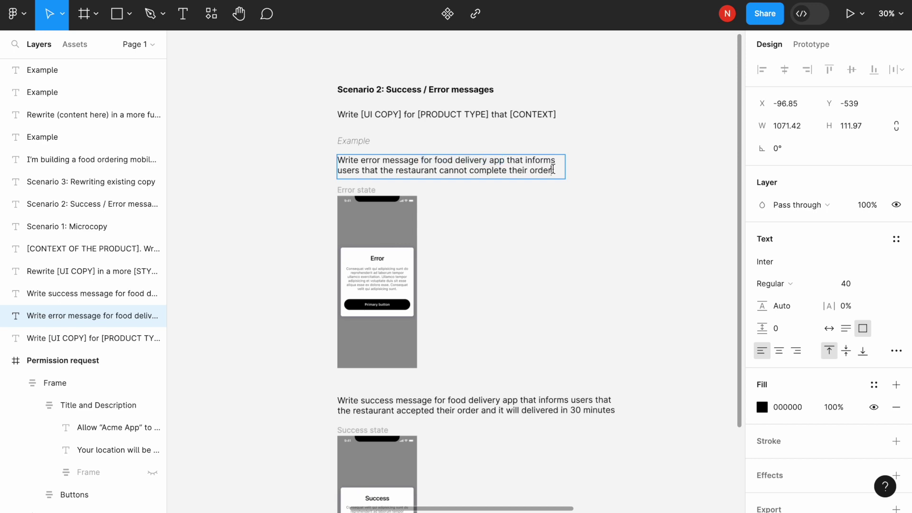
pyautogui.moveTo(552, 170); pyautogui.dragTo(526, 160)
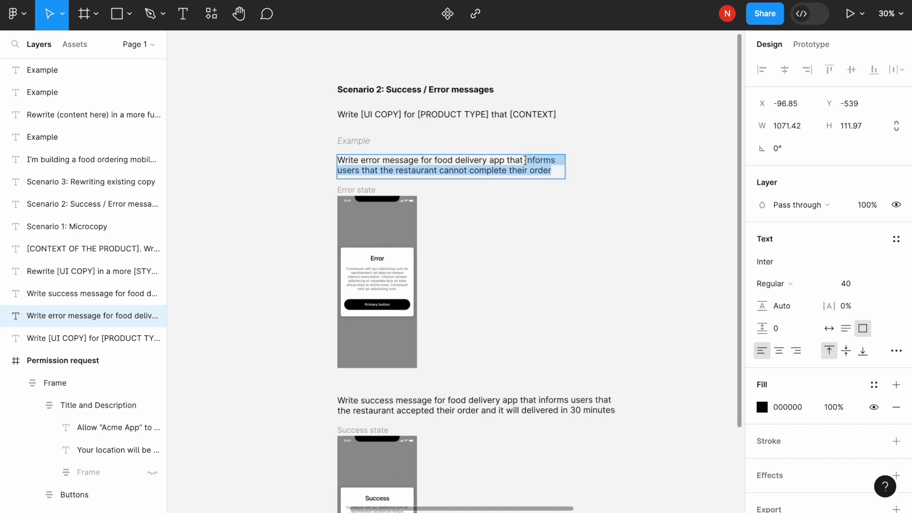
pyautogui.tripleClick(478, 168)
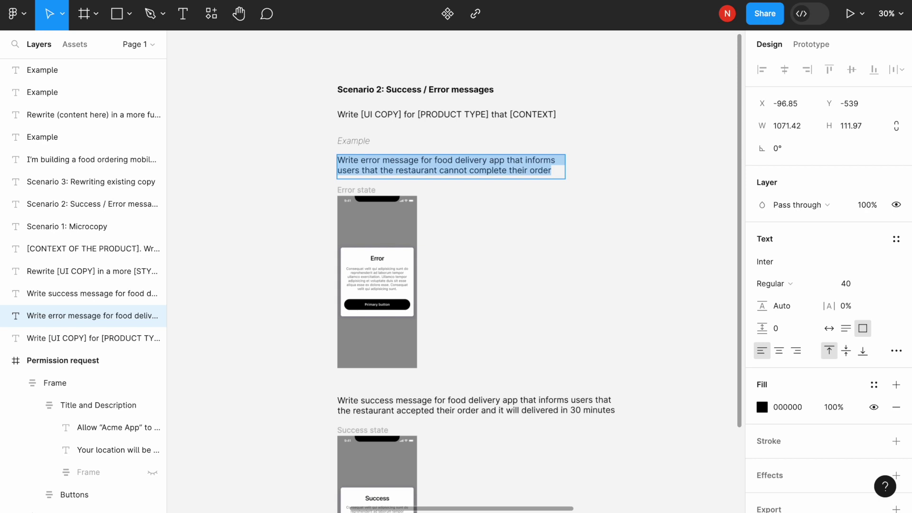
pyautogui.press('super+shift+g')
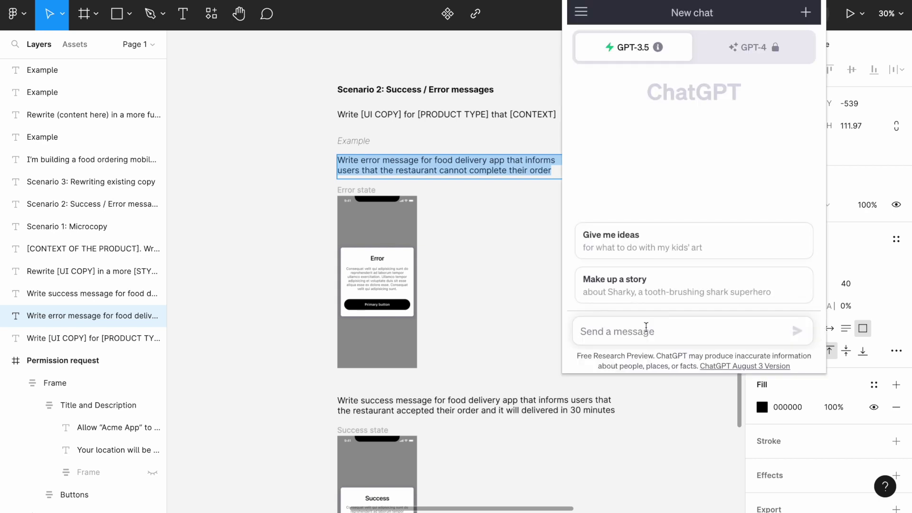
# Send the error-message prompt to ChatGPT and review the 'Unable to Complete Your Order' reply.
pyautogui.hotkey('ctrl', 'v')
pyautogui.click(798, 331)
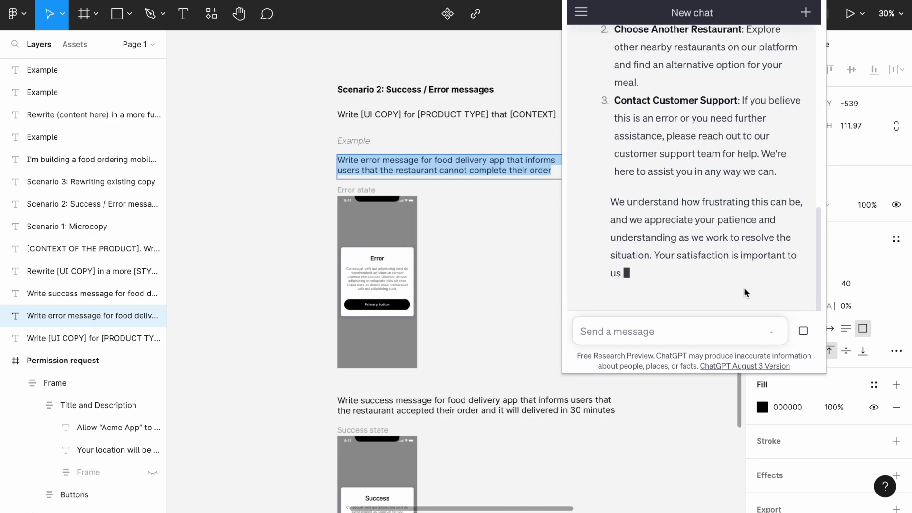
pyautogui.scroll(4, 744, 287)
pyautogui.scroll(2, 744, 286)
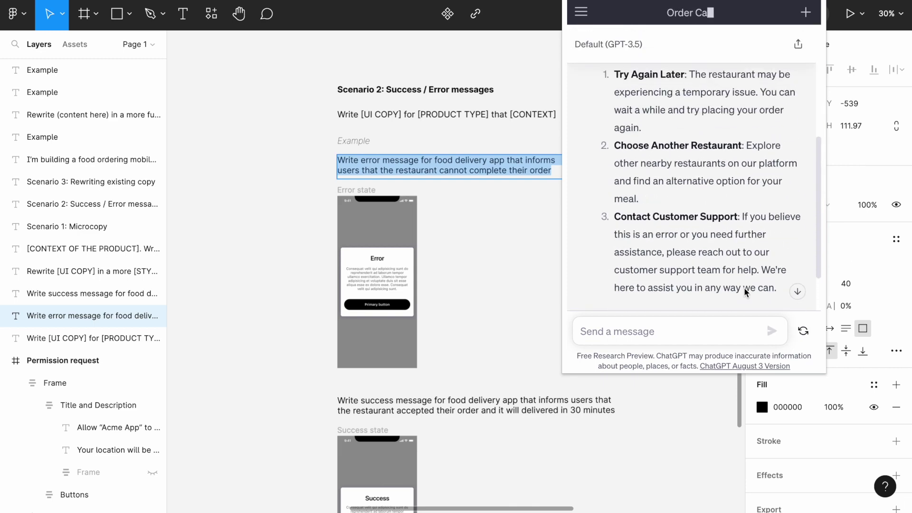
pyautogui.scroll(1, 744, 287)
pyautogui.scroll(2, 745, 247)
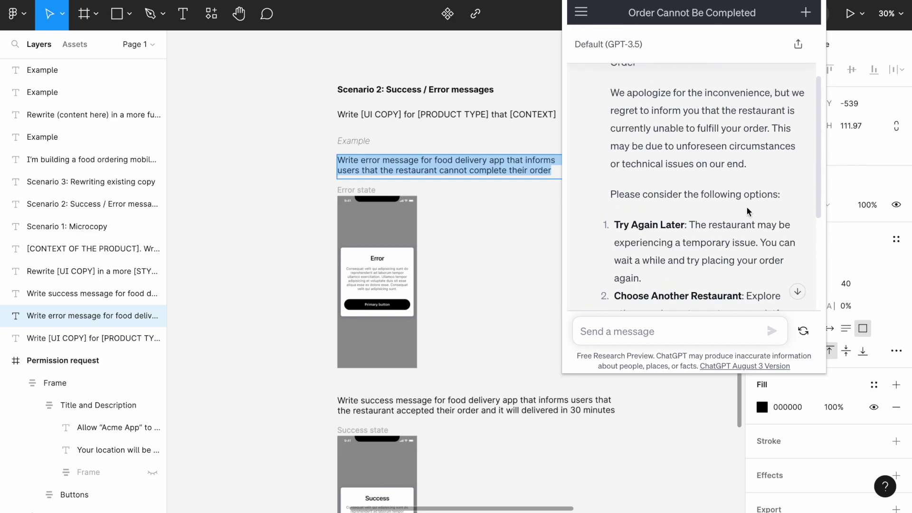
pyautogui.scroll(2, 746, 206)
pyautogui.scroll(1, 745, 207)
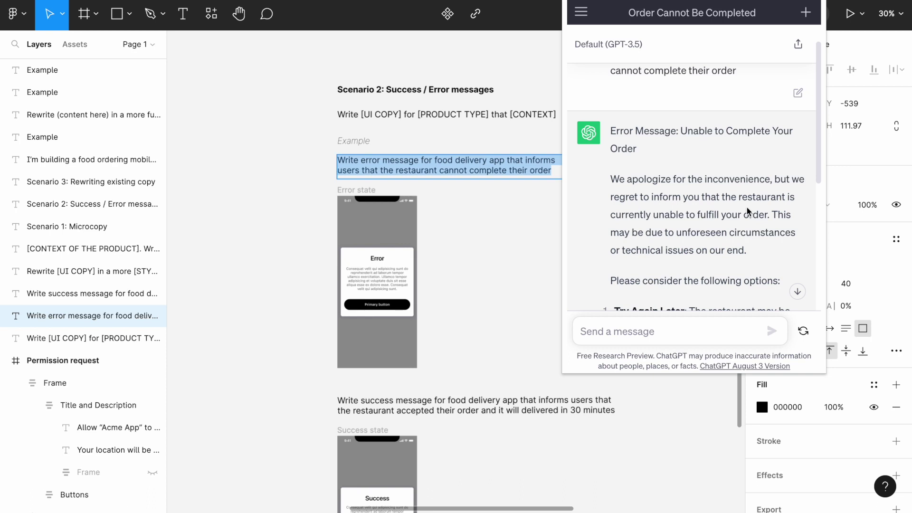
pyautogui.scroll(-3, 746, 206)
pyautogui.scroll(-7, 746, 206)
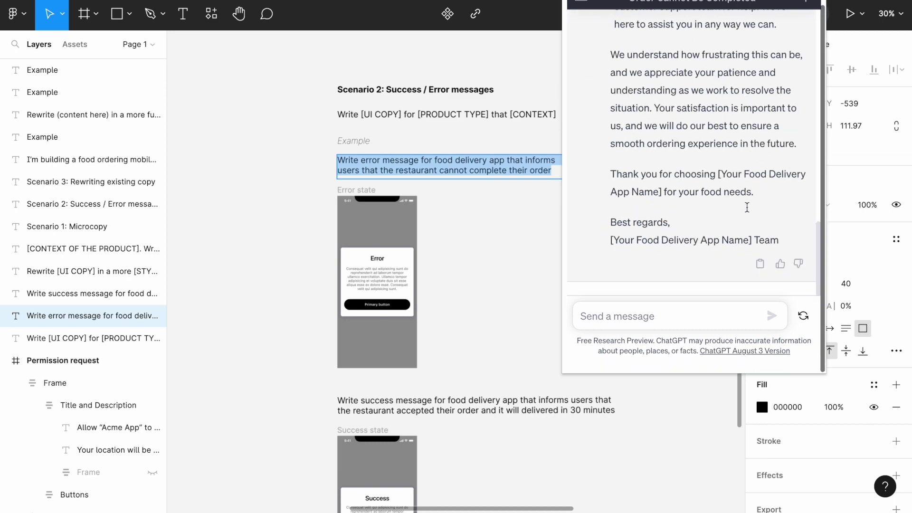
pyautogui.click(657, 313)
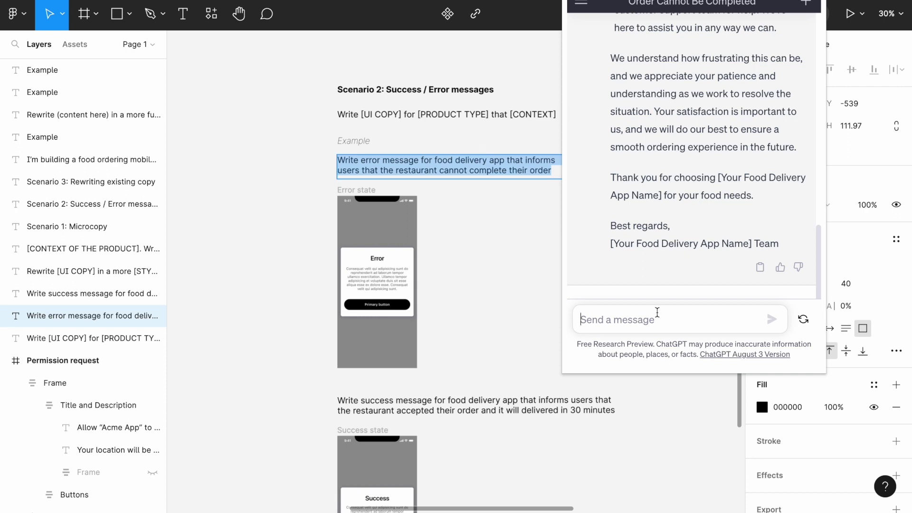
# Ask ChatGPT to summarize the apology copy in one sentence and select the reply.
pyautogui.write('summa')
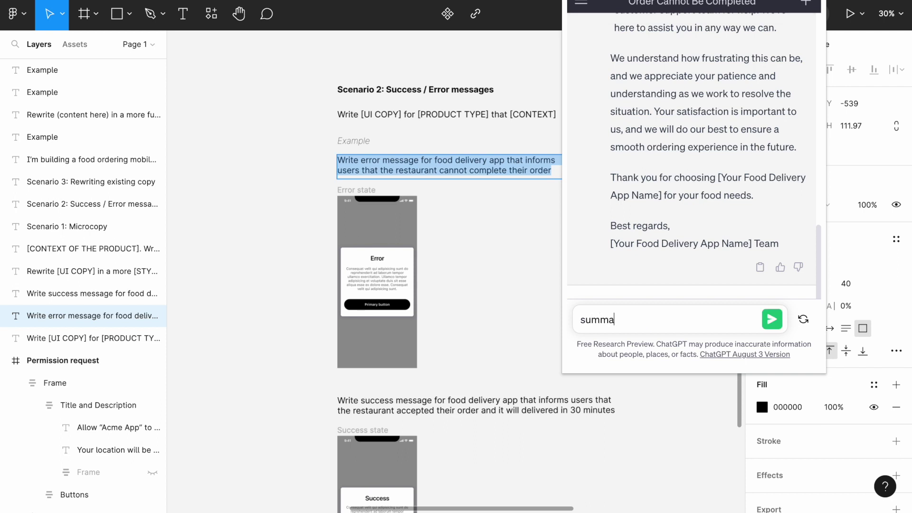
pyautogui.write('rize this cop')
pyautogui.write('y in one sentence')
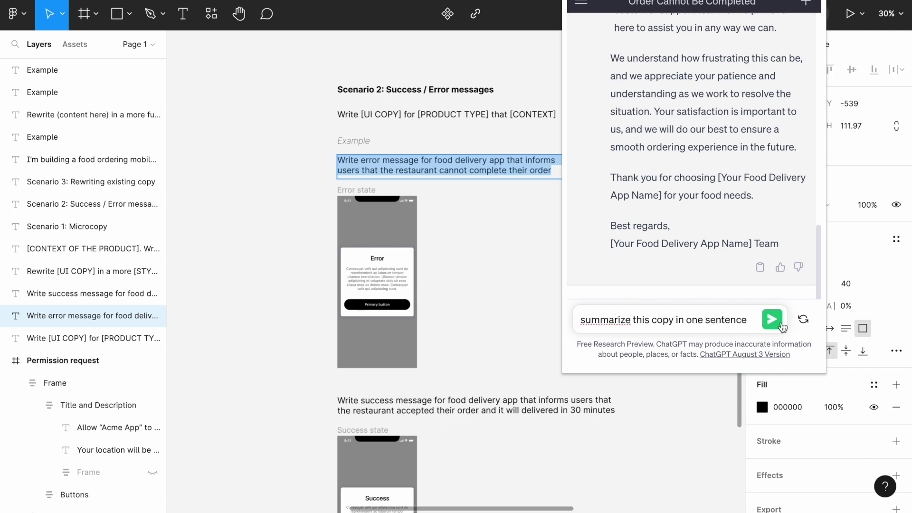
pyautogui.press('Return')
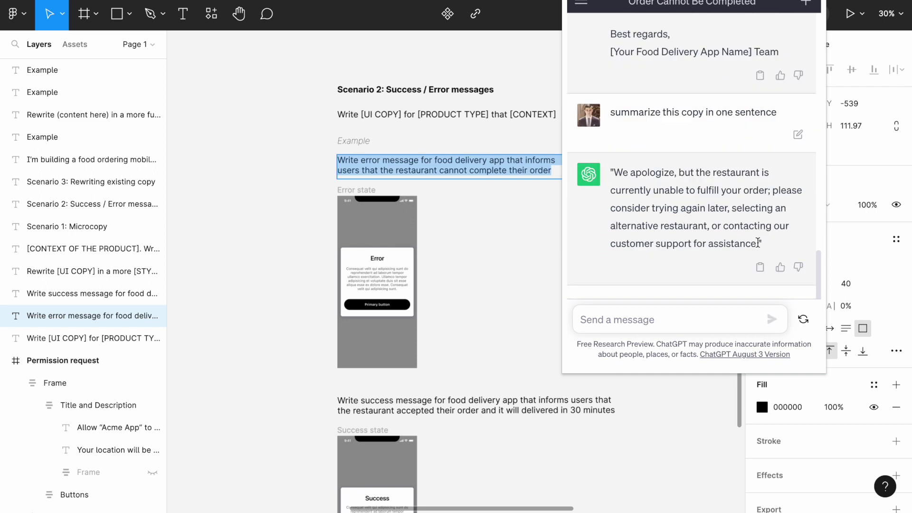
pyautogui.moveTo(758, 244); pyautogui.dragTo(614, 174)
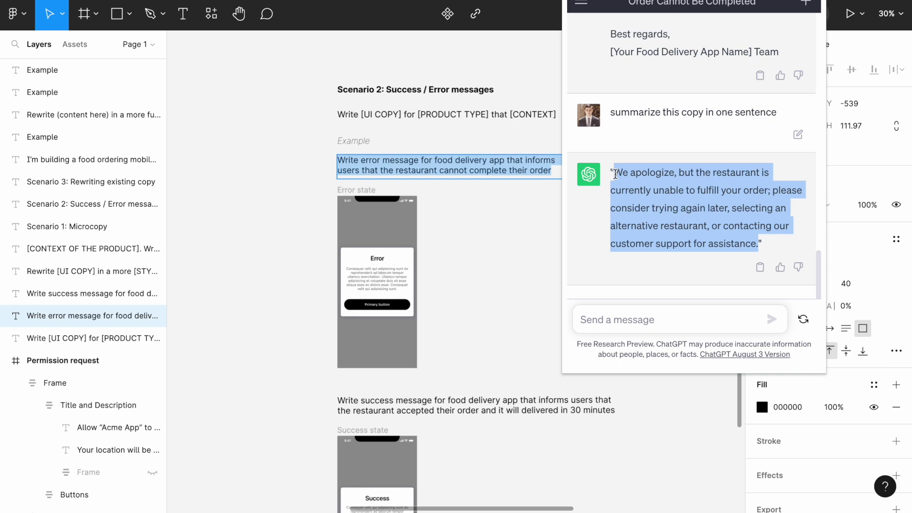
# Resubmit the apology limited to 255 characters and copy the shortened reply.
pyautogui.click(611, 315)
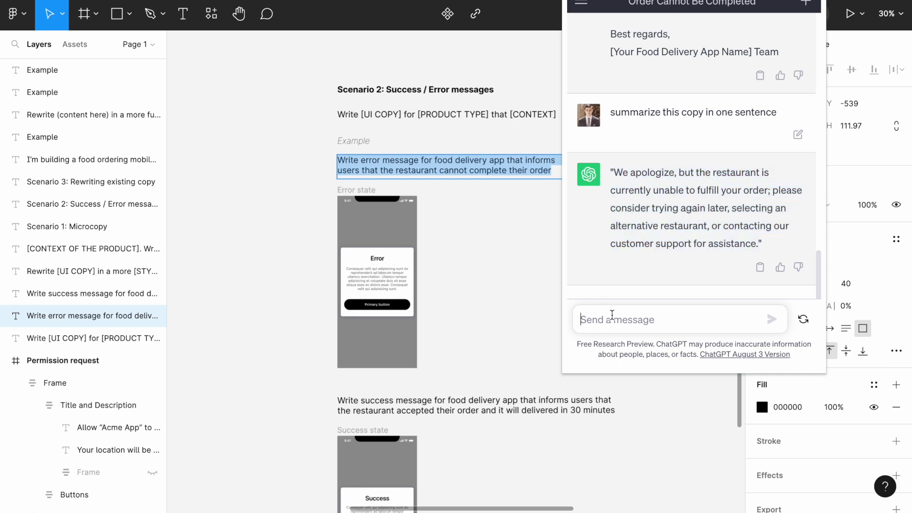
pyautogui.write('"We apologize, but the restaurant is currently unable to fulfill your order; please consider trying again later, selecting an alternative restaurant, or contacting our customer support for assistance.')
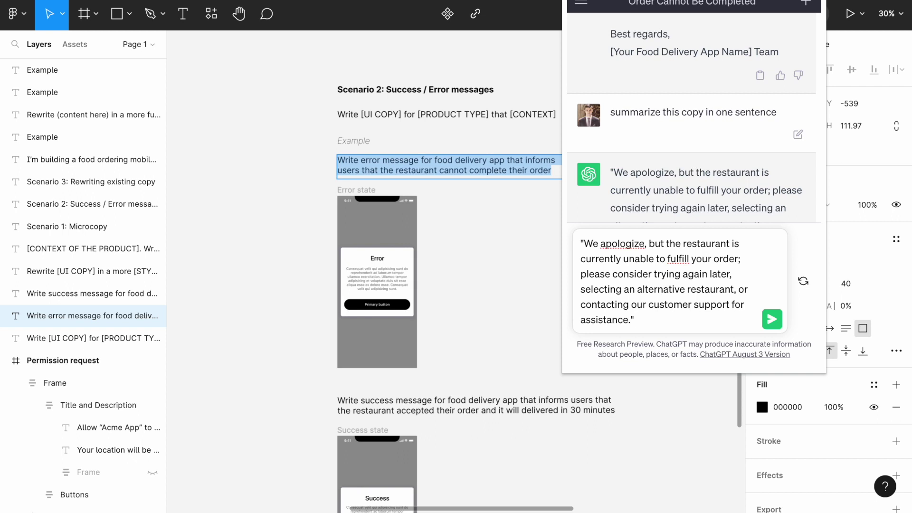
pyautogui.write('limit the numbe')
pyautogui.write('r of characters to 2')
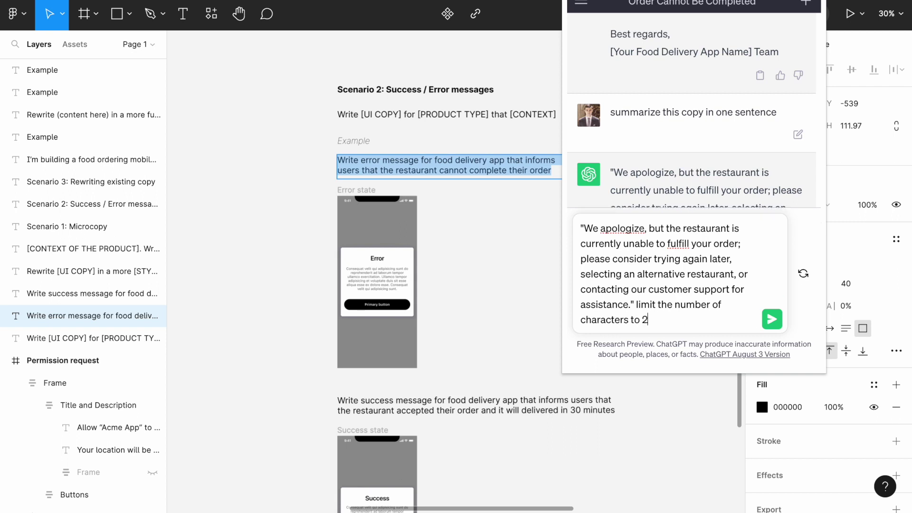
pyautogui.write('55')
pyautogui.press('Return')
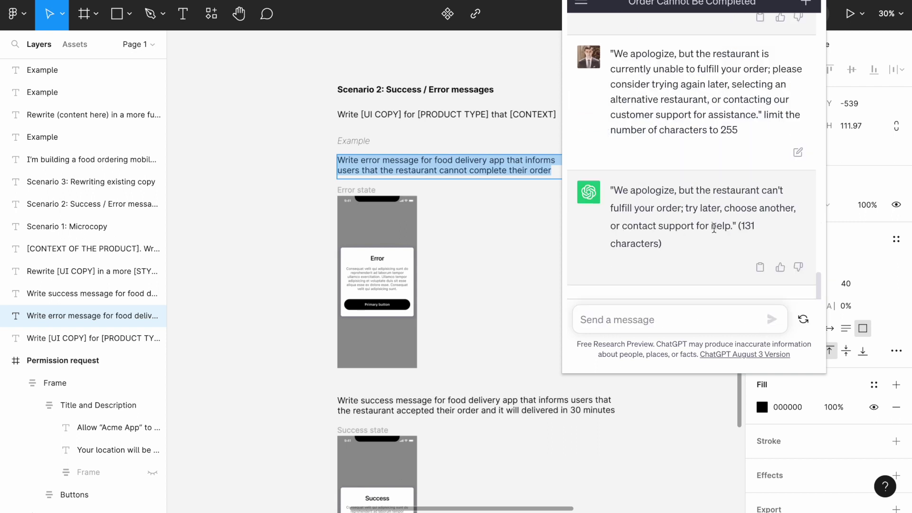
pyautogui.moveTo(736, 227); pyautogui.dragTo(611, 191)
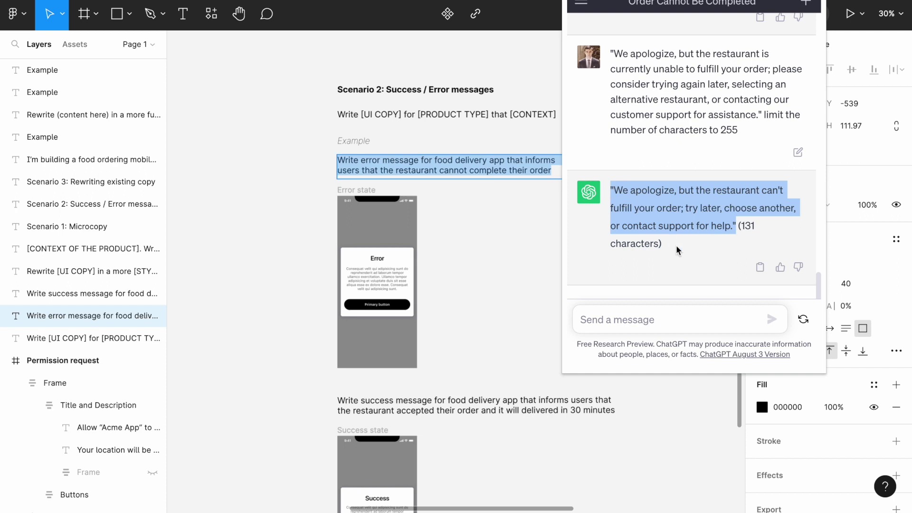
pyautogui.moveTo(676, 243); pyautogui.dragTo(738, 229)
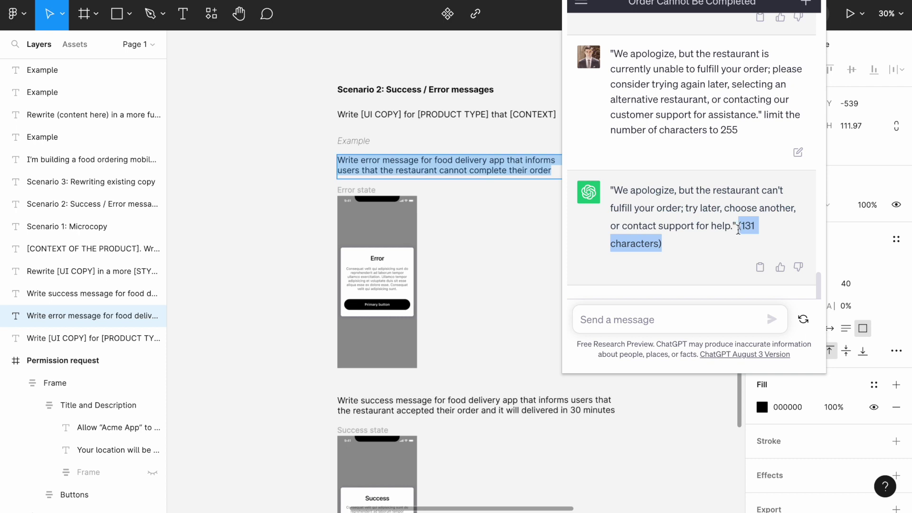
pyautogui.moveTo(732, 227); pyautogui.dragTo(612, 190)
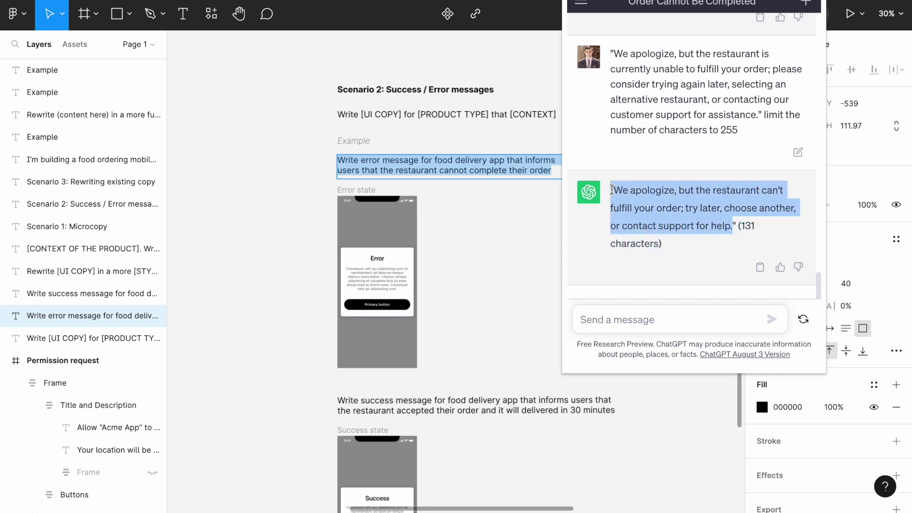
pyautogui.hotkey('ctrl', 'c')
# Paste the shortened apology into Figma as a separate text layer beside the Error card, then clear it.
pyautogui.hotkey('alt', 'Tab')
pyautogui.hotkey('ctrl', 'v')
pyautogui.hotkey('ctrl', 'z')
pyautogui.hotkey('ctrl', 'v')
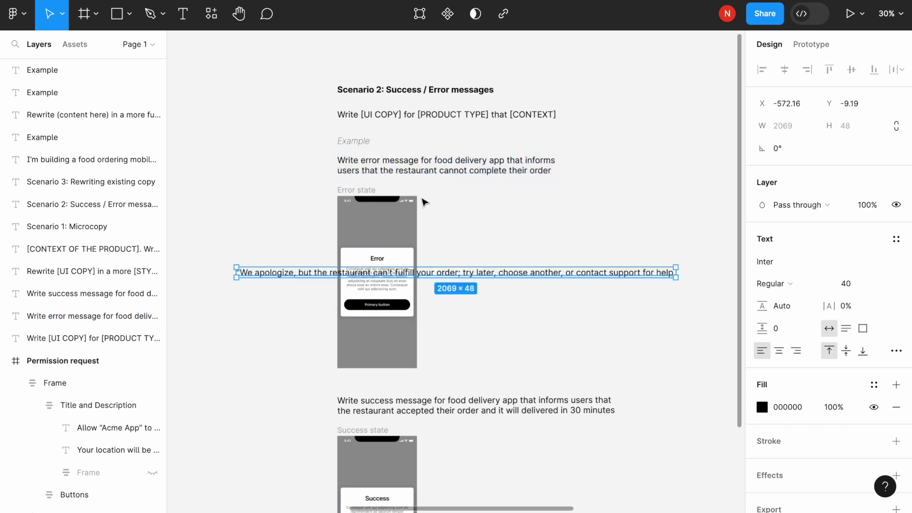
pyautogui.moveTo(398, 268)
pyautogui.mouseDown()
pyautogui.moveTo(446, 258)
pyautogui.moveTo(447, 243)
pyautogui.mouseUp()
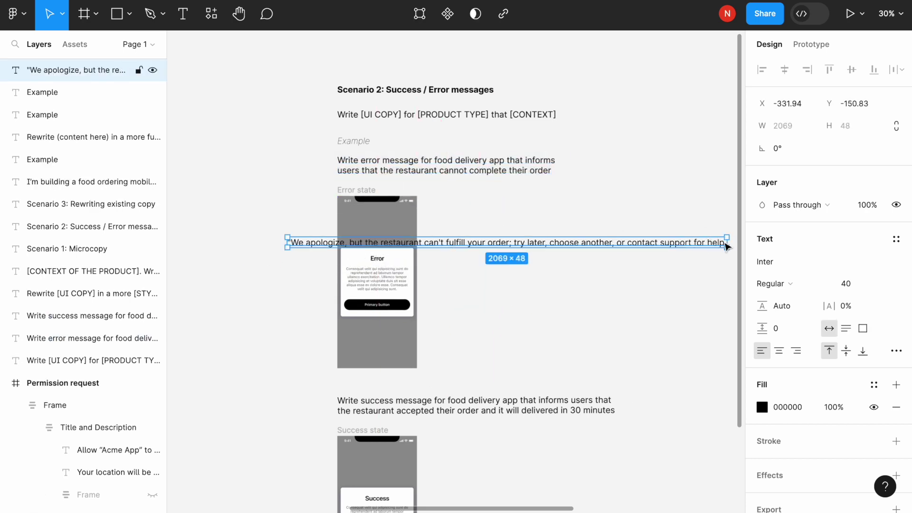
pyautogui.moveTo(730, 246)
pyautogui.mouseDown()
pyautogui.moveTo(466, 247)
pyautogui.moveTo(533, 266)
pyautogui.mouseUp()
pyautogui.click(463, 195)
pyautogui.doubleClick(532, 265)
pyautogui.press('BackSpace')
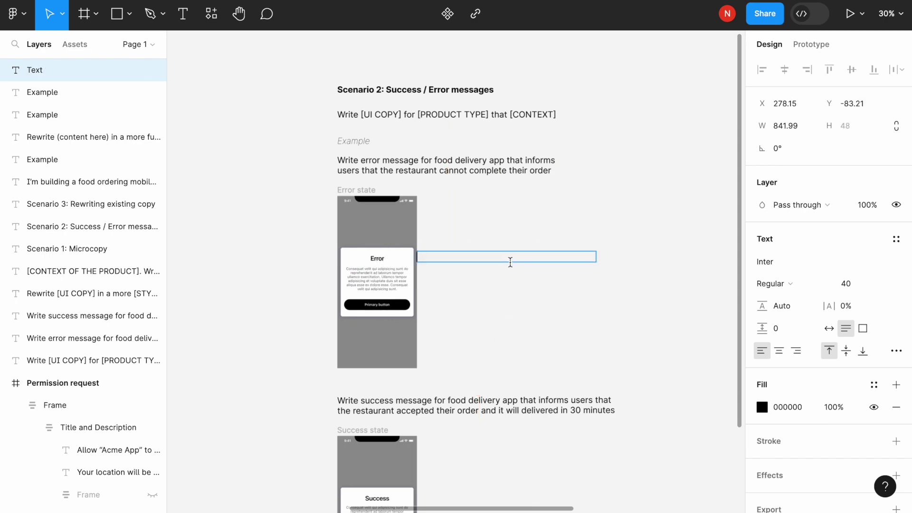
# Paste the shortened apology over the Error popup's placeholder body text.
pyautogui.doubleClick(387, 280)
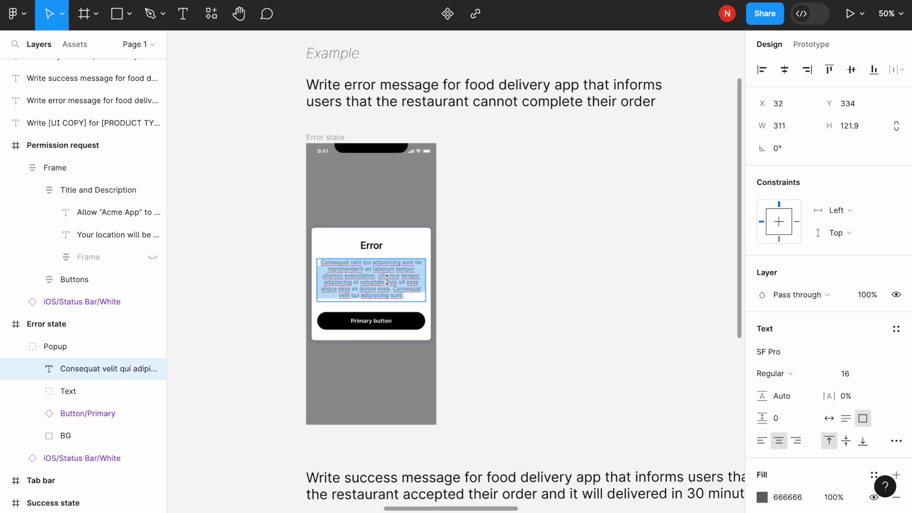
pyautogui.scroll(3, 387, 281)
pyautogui.hotkey('ctrl', 'v')
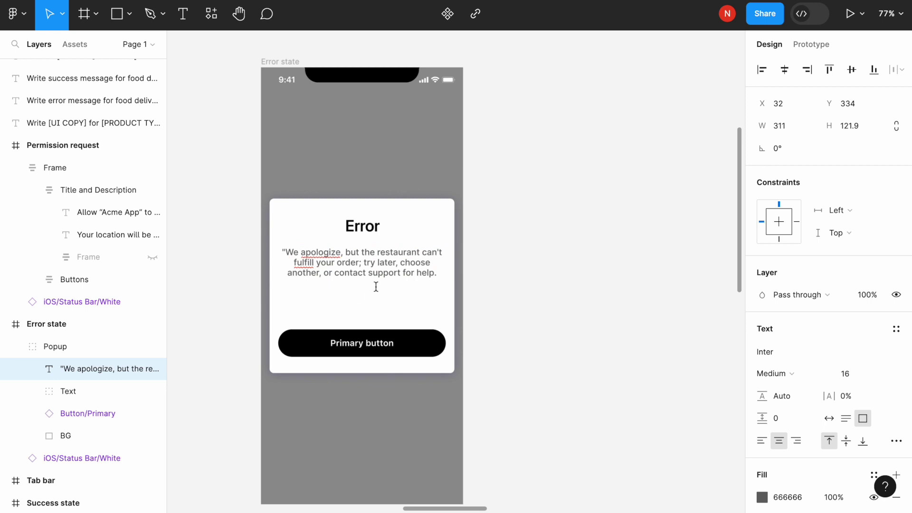
pyautogui.press('Escape')
pyautogui.doubleClick(362, 313)
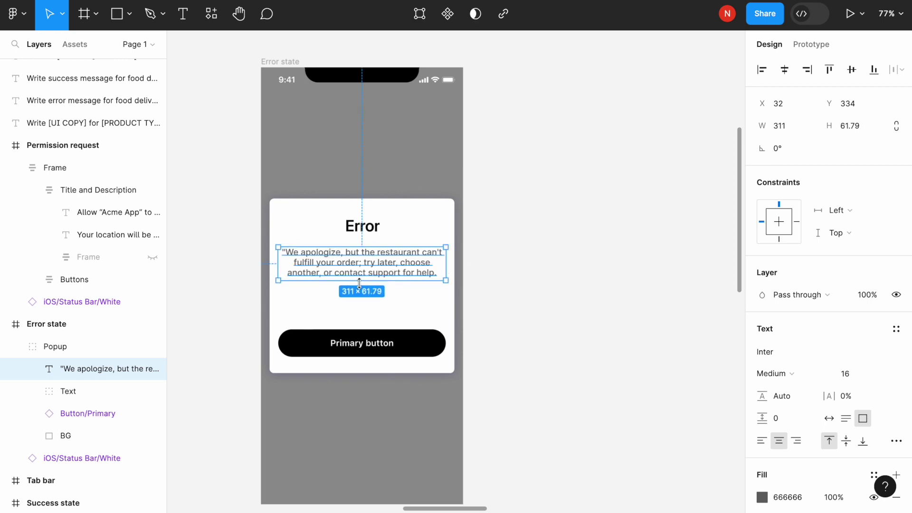
pyautogui.click(505, 203)
pyautogui.keyDown('ctrl'); pyautogui.scroll(-3, 507, 203); pyautogui.keyUp('ctrl')
# Scroll to the Success state and copy the success-message prompt text.
pyautogui.scroll(-5, 506, 204)
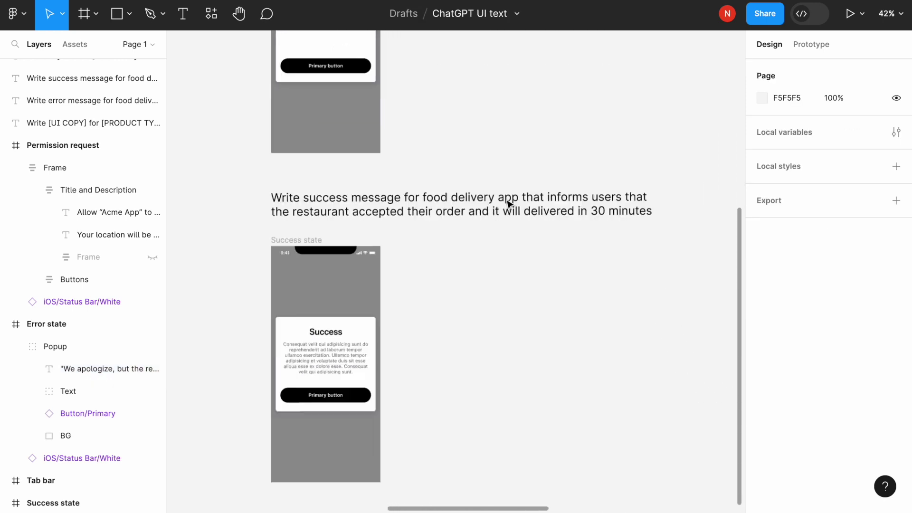
pyautogui.scroll(-2, 508, 204)
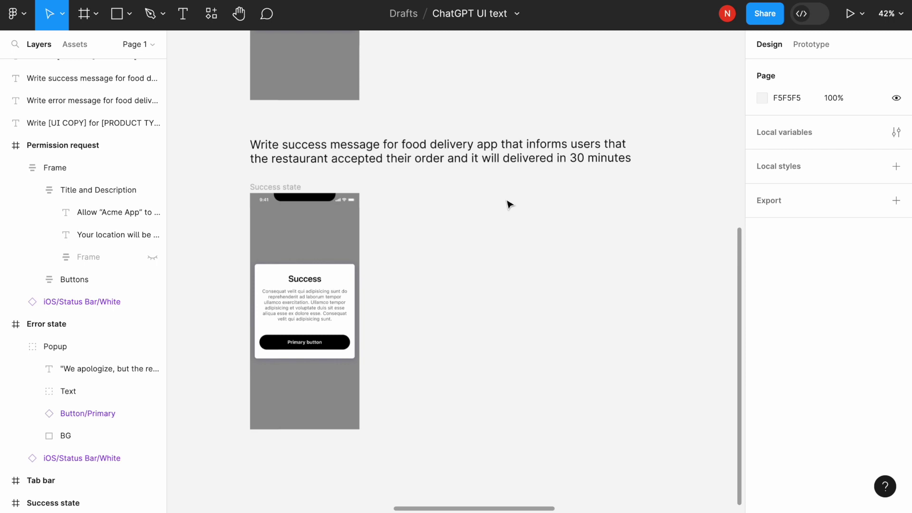
pyautogui.doubleClick(451, 155)
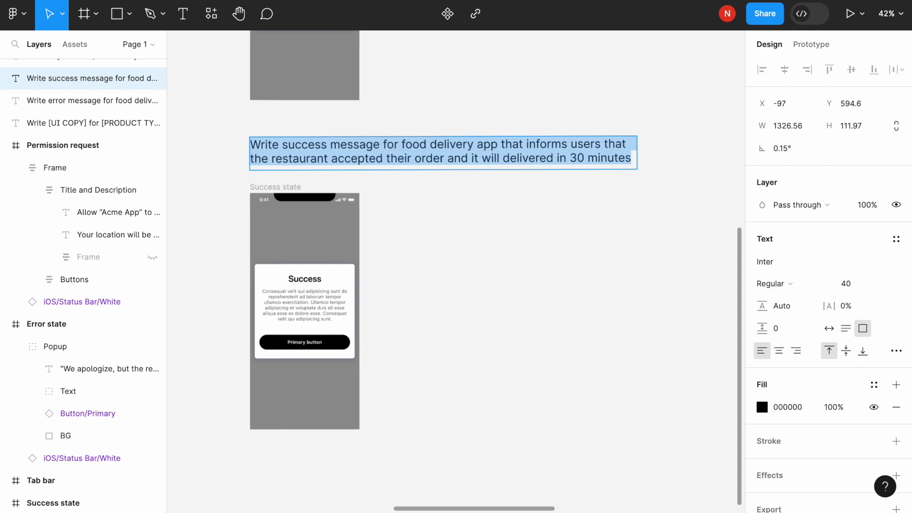
pyautogui.hotkey('alt', 'space')
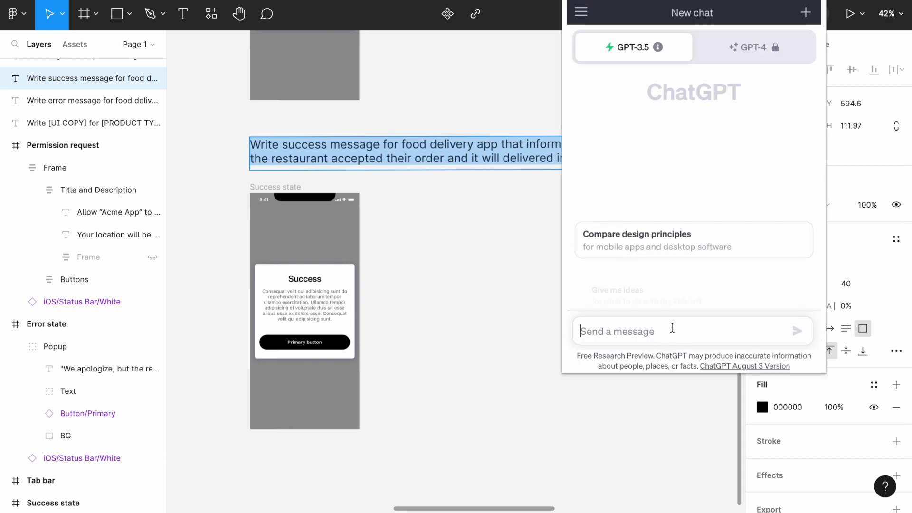
# Get three success-message versions, 'Great News!' to 'Order Confirmed!', from ChatGPT and paste them into Figma.
pyautogui.hotkey('ctrl', 'v')
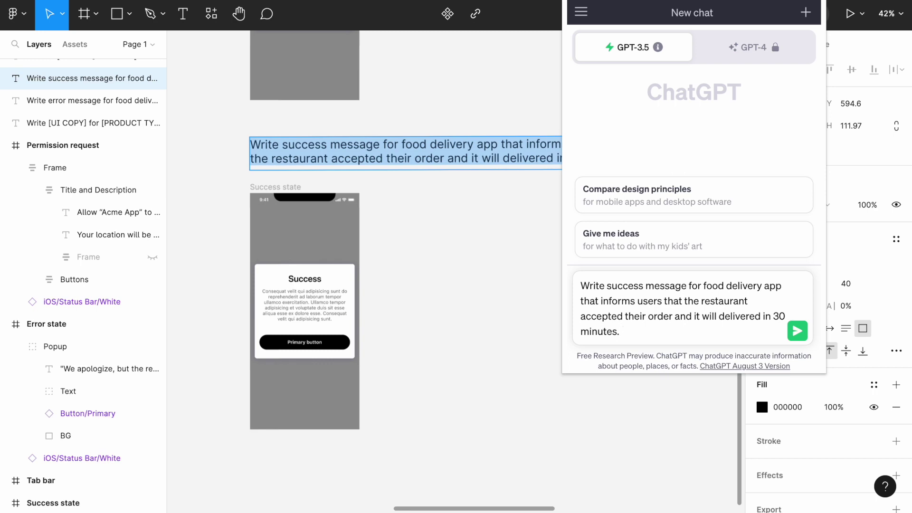
pyautogui.write('Generate ')
pyautogui.write('3 versions of the')
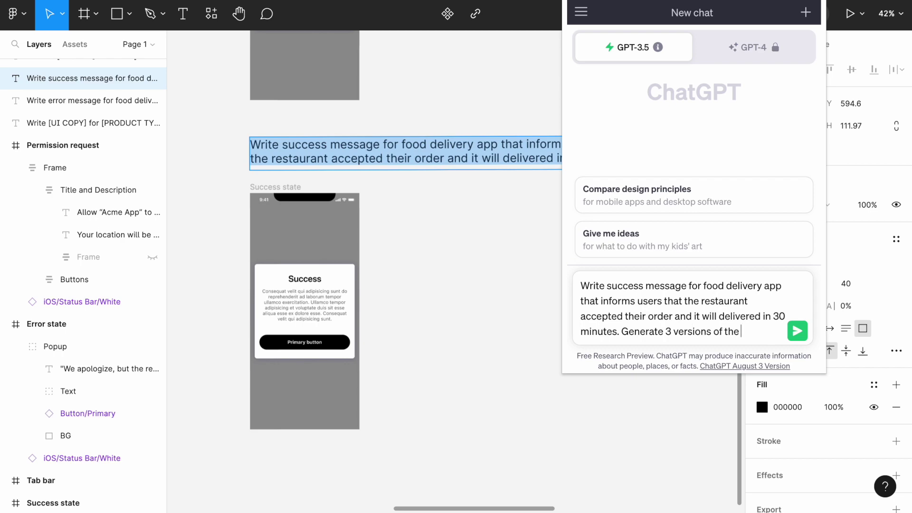
pyautogui.write(' copy.')
pyautogui.press('Return')
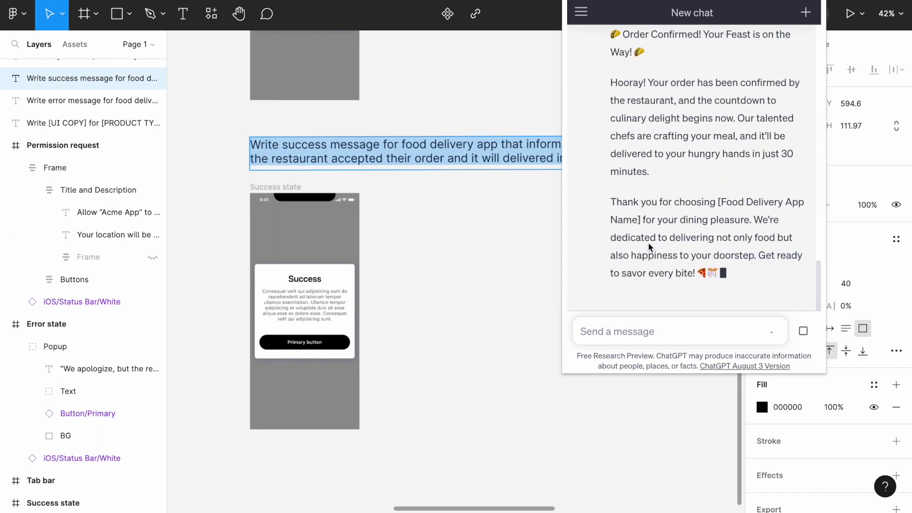
pyautogui.moveTo(737, 257); pyautogui.dragTo(627, 16)
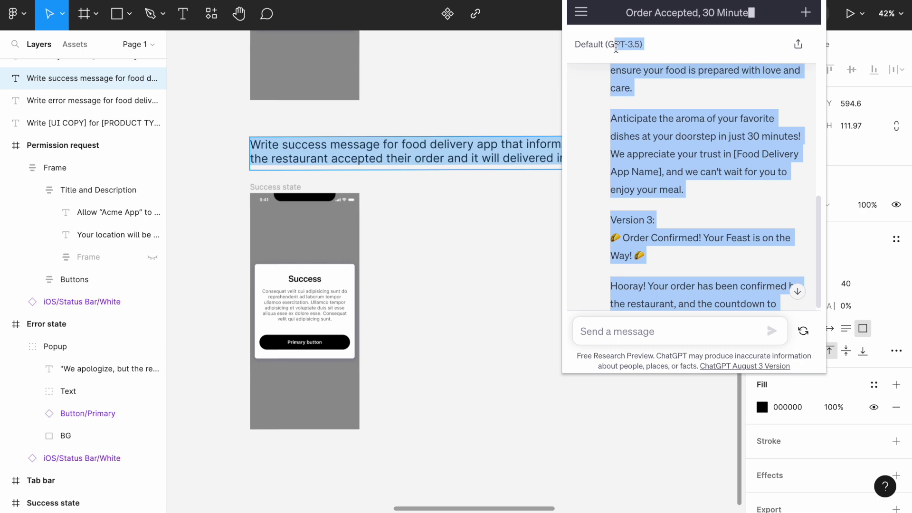
pyautogui.moveTo(627, 15); pyautogui.dragTo(611, 205)
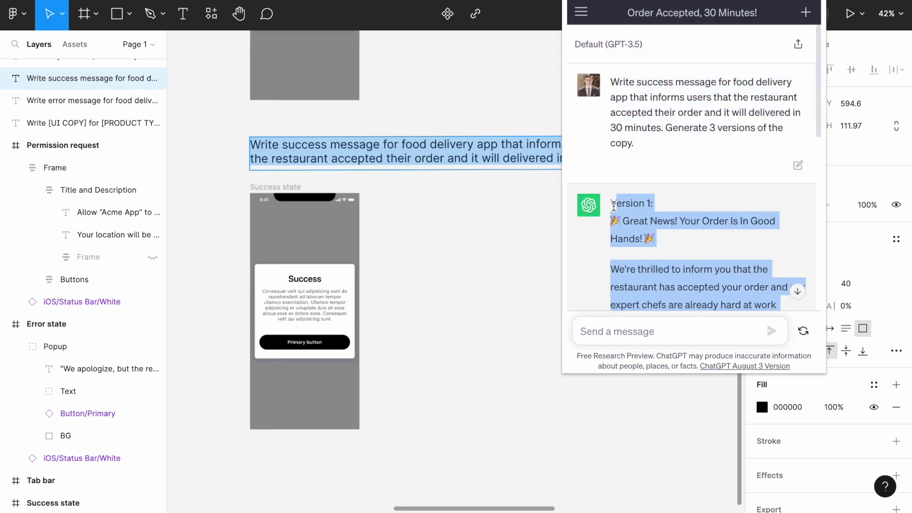
pyautogui.hotkey('ctrl', 'c')
pyautogui.hotkey('ctrl', 'v')
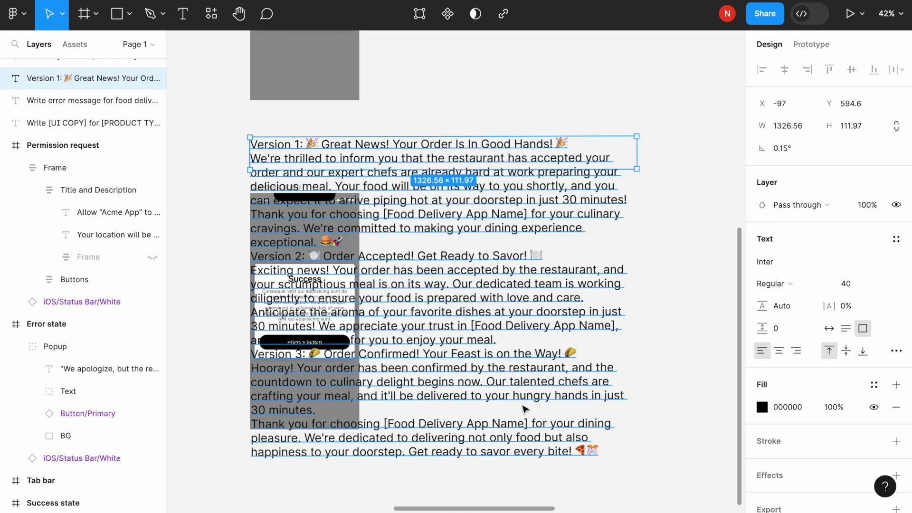
# Move the three-version text beside the Success screen, then undo back to the original prompt.
pyautogui.click(234, 283)
pyautogui.moveTo(473, 273)
pyautogui.mouseDown()
pyautogui.moveTo(573, 357)
pyautogui.moveTo(587, 336)
pyautogui.mouseUp()
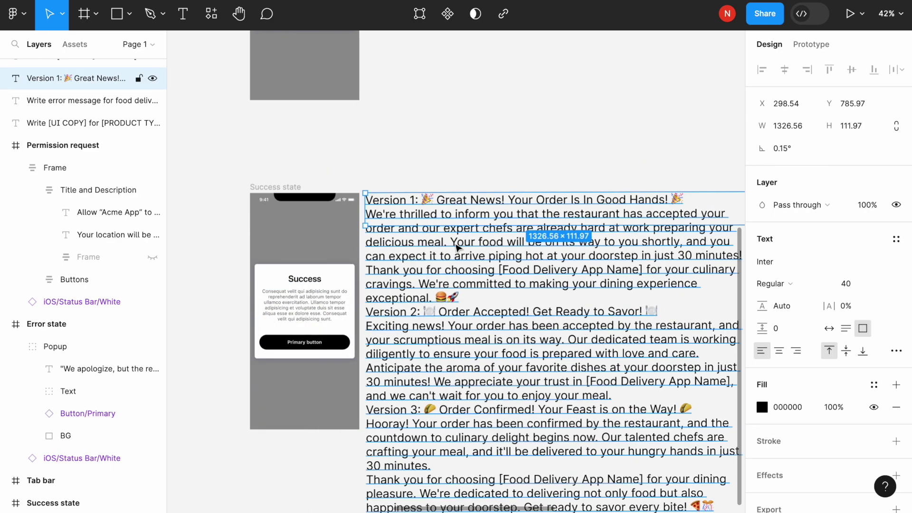
pyautogui.hotkey('ctrl', 'z')
pyautogui.hotkey('ctrl', 'z')
pyautogui.hotkey('ctrl', 'z')
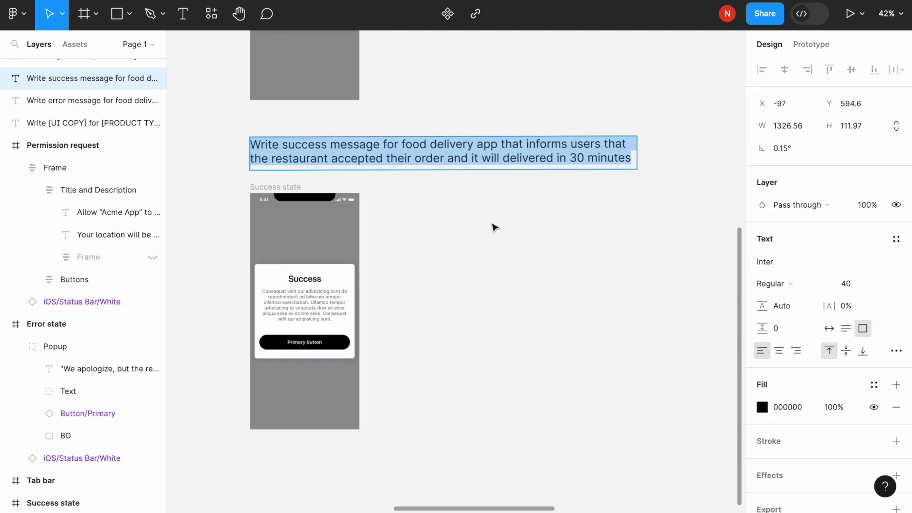
pyautogui.scroll(-3, 493, 226)
pyautogui.hscroll(5, 492, 227)
pyautogui.hscroll(5, 493, 227)
# Zoom into the permission mockup and select its 'Your location…' description text layer.
pyautogui.scroll(3, 493, 227)
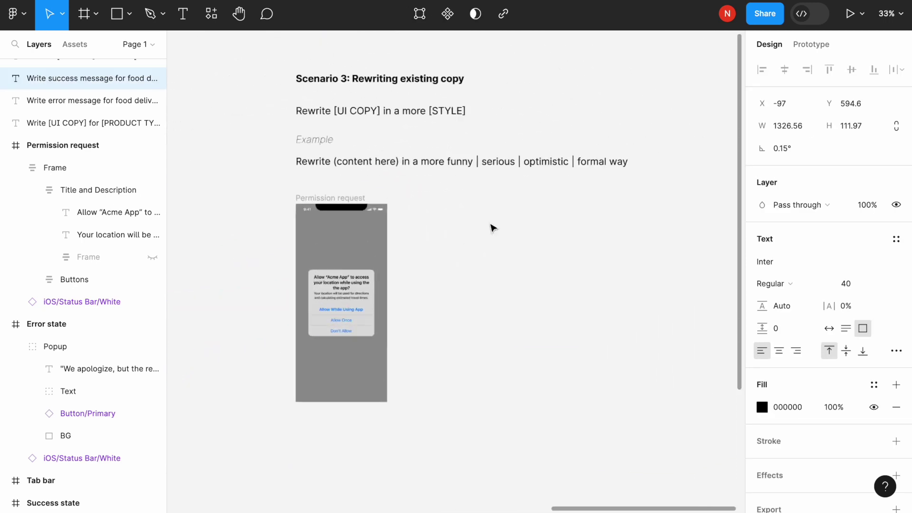
pyautogui.scroll(2, 492, 227)
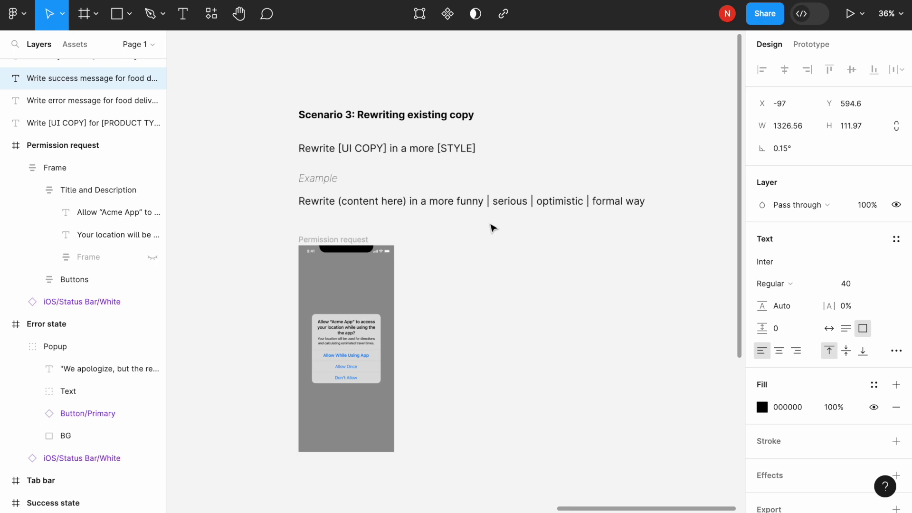
pyautogui.scroll(-1, 493, 228)
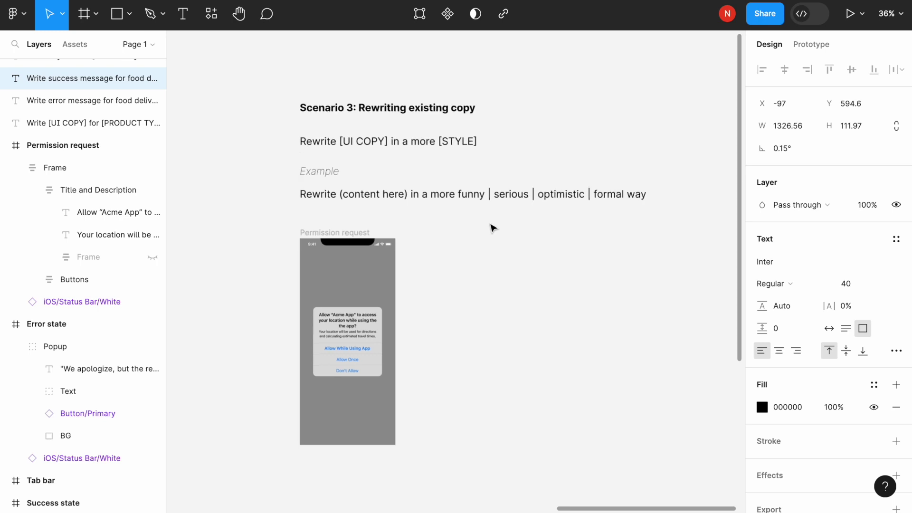
pyautogui.scroll(-3, 493, 228)
pyautogui.scroll(-3, 493, 228)
pyautogui.scroll(3, 492, 228)
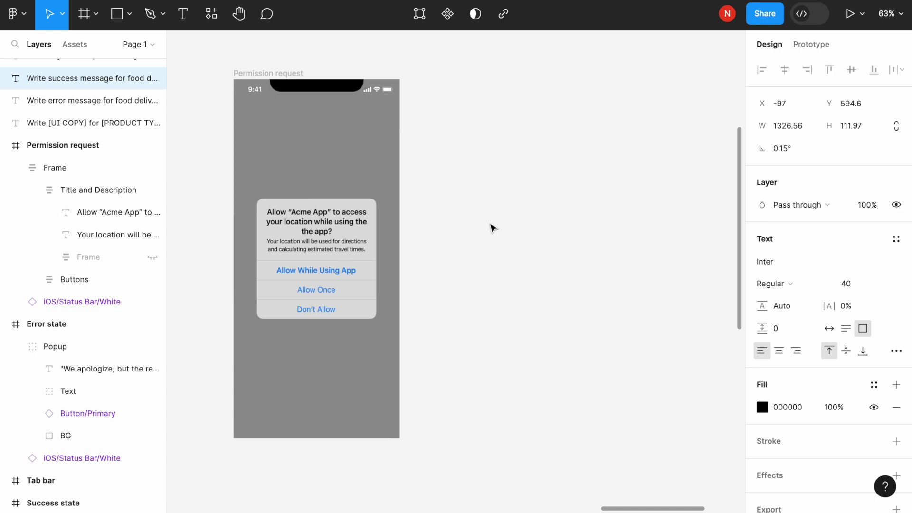
pyautogui.click(339, 252)
pyautogui.doubleClick(339, 252)
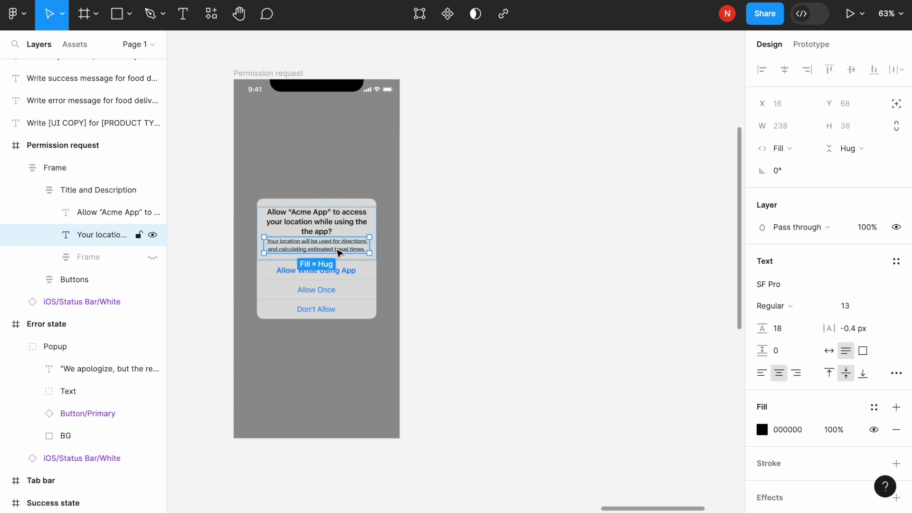
pyautogui.press('Return')
pyautogui.press('Escape')
pyautogui.hotkey('alt', 'space')
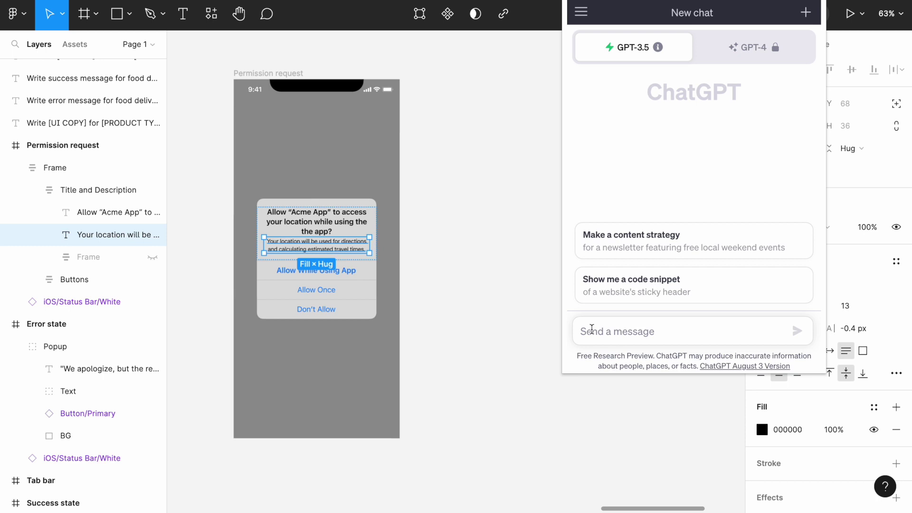
# Load the 'Rewrite (content here)' example line into a ChatGPT message.
pyautogui.click(505, 311)
pyautogui.scroll(5, 505, 311)
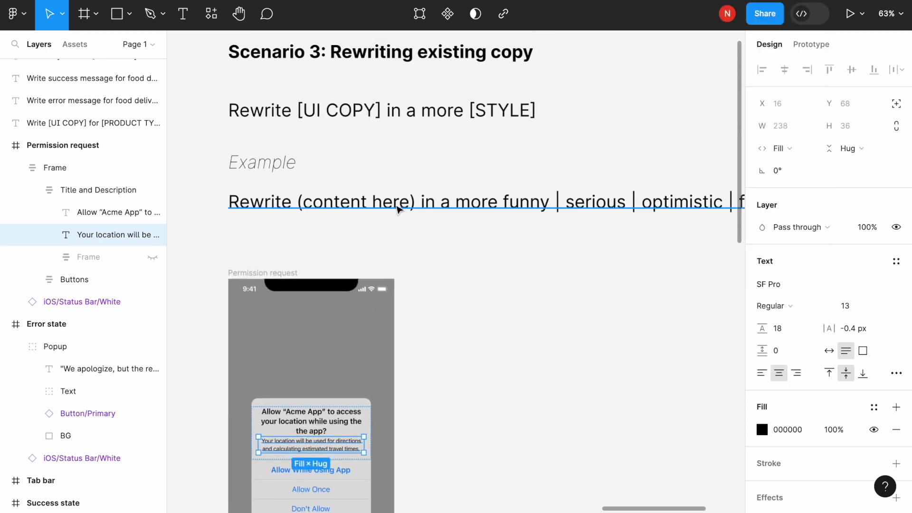
pyautogui.click(395, 203)
pyautogui.keyDown('ctrl'); pyautogui.scroll(-3, 409, 242); pyautogui.keyUp('ctrl')
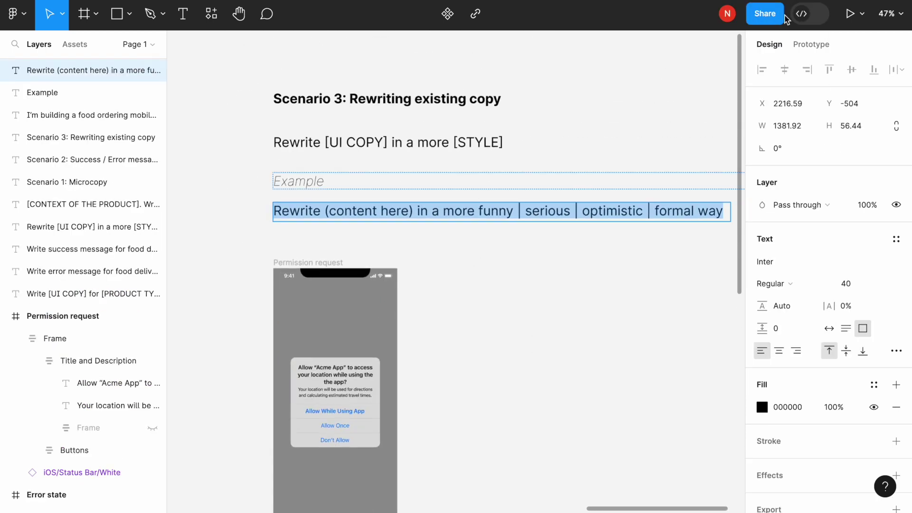
pyautogui.hotkey('alt', 'space')
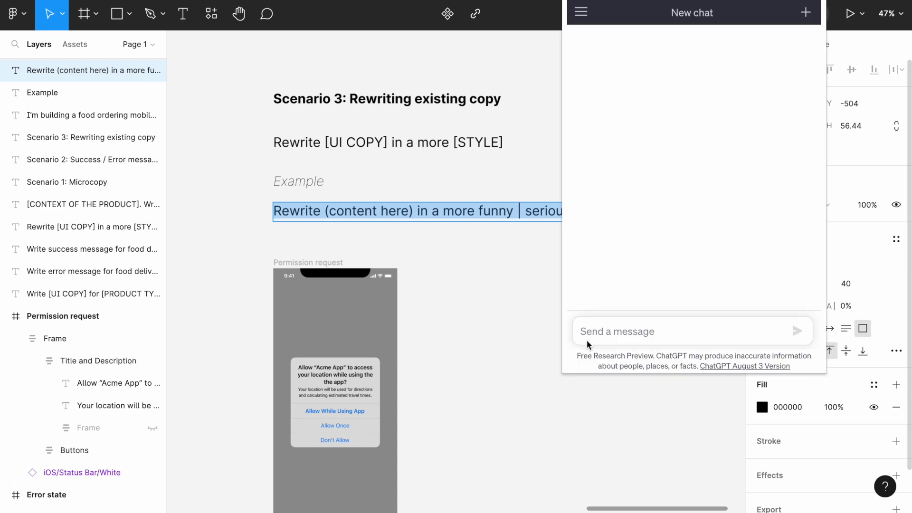
pyautogui.hotkey('ctrl', 'v')
# Ask ChatGPT to rewrite the location description 'in a more clear way'.
pyautogui.click(335, 392)
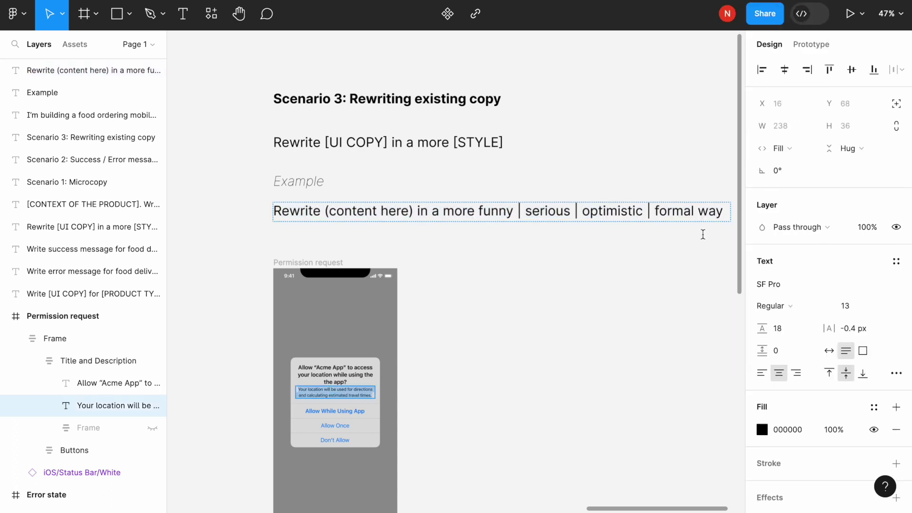
pyautogui.hotkey('alt', 'space')
pyautogui.write('Rewrite "')
pyautogui.hotkey('ctrl', 'v')
pyautogui.write('"')
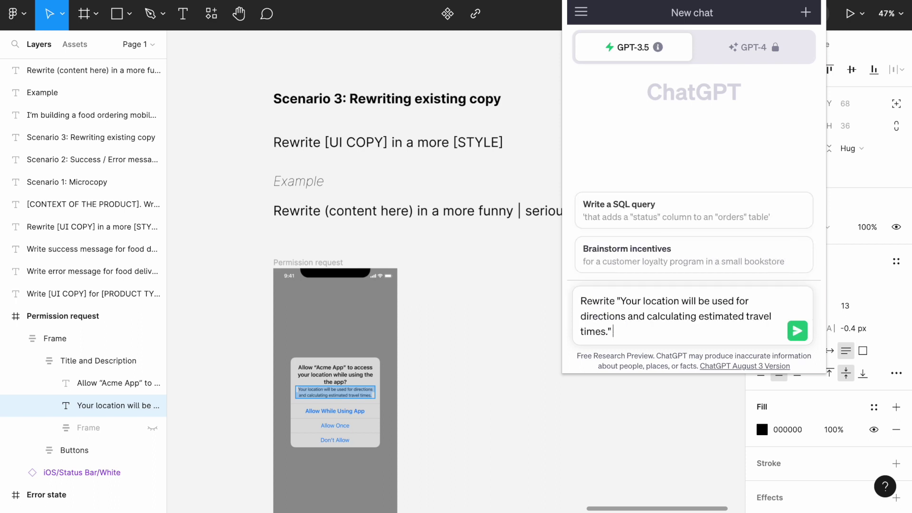
pyautogui.write(' in a more clear way')
pyautogui.press('Return')
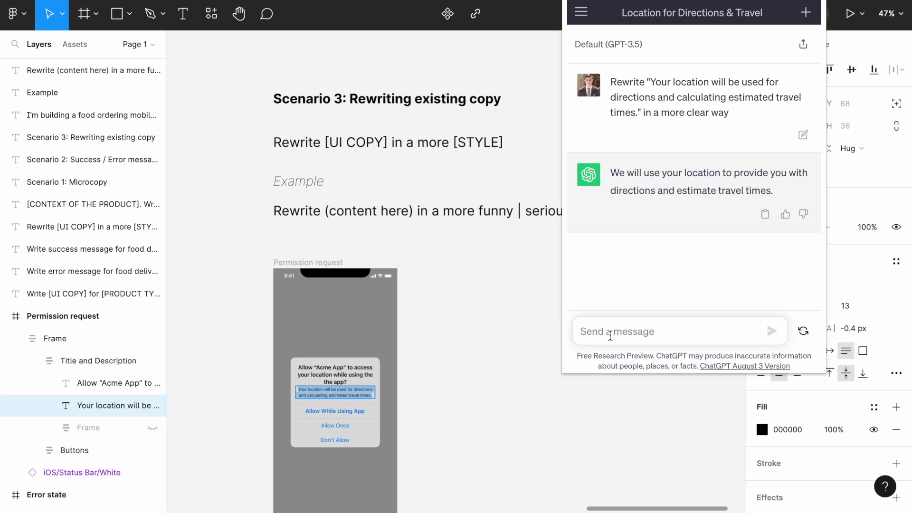
# Resend the location text with food-ordering-app context, asking ChatGPT to 'make the message more clear'.
pyautogui.write("I'm builing")
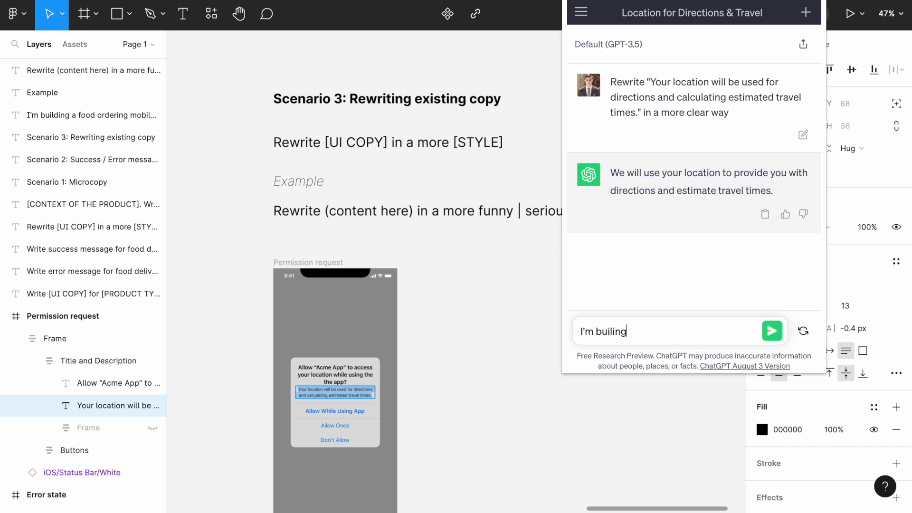
pyautogui.press('BackSpace')
pyautogui.press('BackSpace')
pyautogui.press('BackSpace')
pyautogui.write('lding a food or')
pyautogui.write('dering mobile app.')
pyautogui.hotkey('ctrl', 'v')
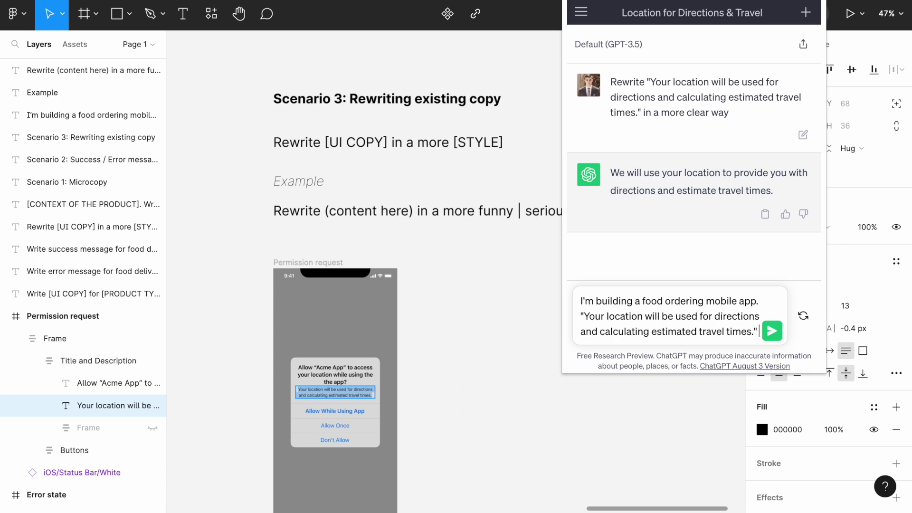
pyautogui.hotkey('shift', 'Return')
pyautogui.write('make it more clea')
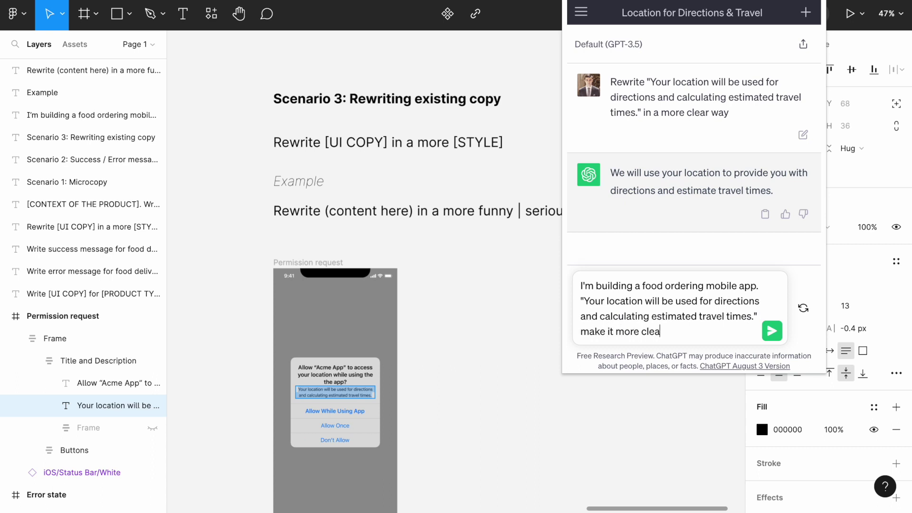
pyautogui.write('r')
pyautogui.doubleClick(600, 331)
pyautogui.write('the message')
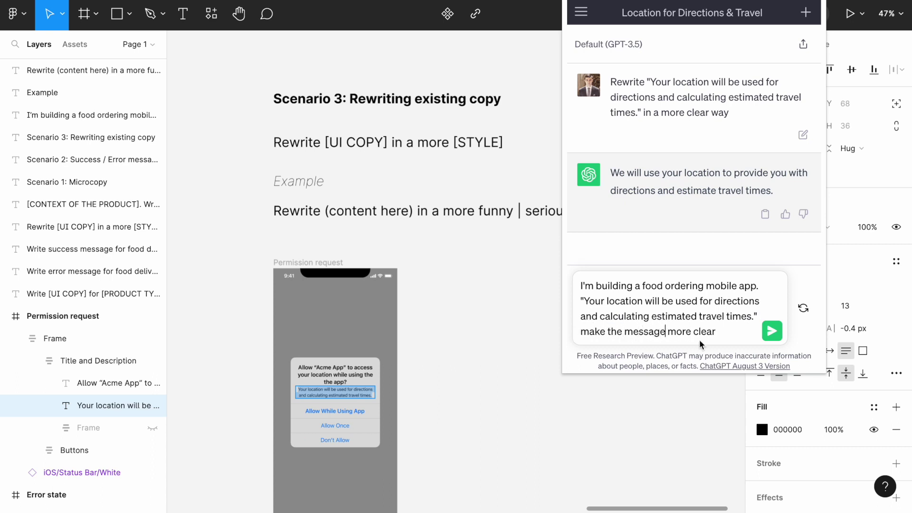
pyautogui.press('Return')
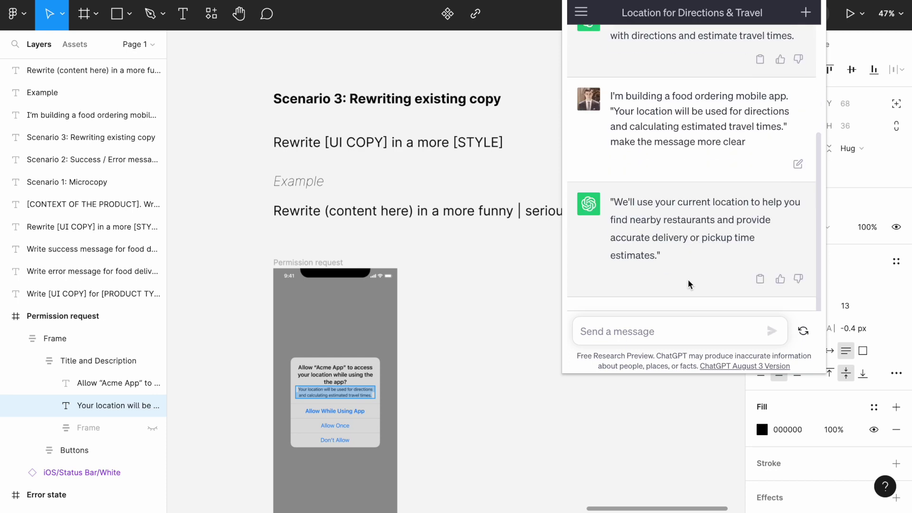
pyautogui.moveTo(657, 256); pyautogui.dragTo(615, 207)
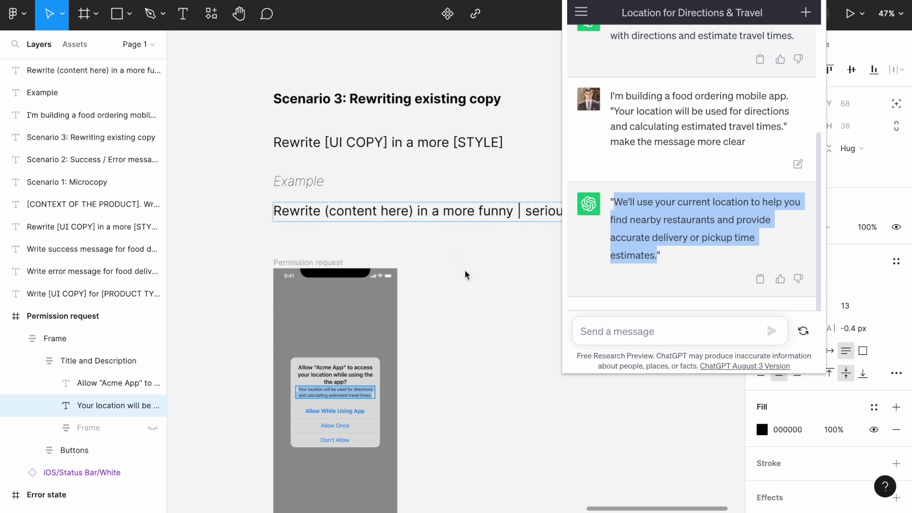
# Paste the clearer reply and request 'make this copy sound more funny', selecting the pizza-drone response.
pyautogui.hscroll(5, 465, 272)
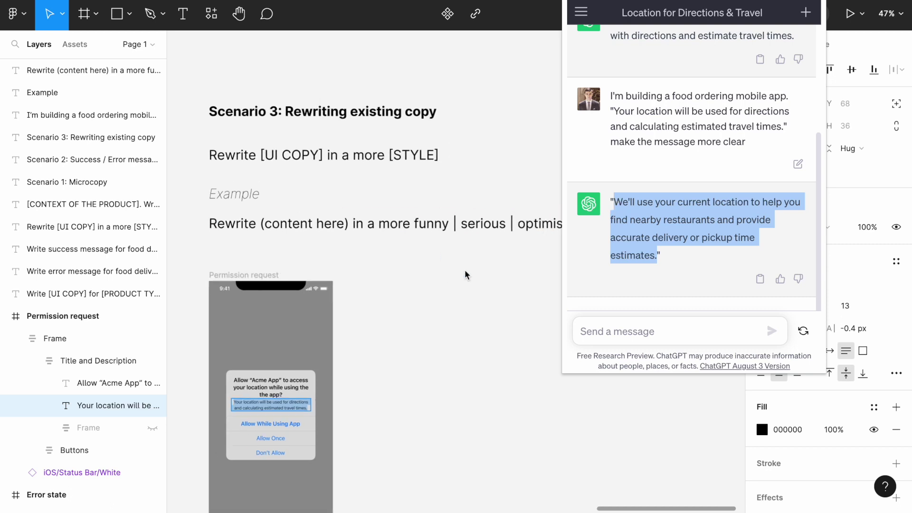
pyautogui.hscroll(3, 465, 271)
pyautogui.scroll(-3, 464, 269)
pyautogui.hscroll(-3, 465, 269)
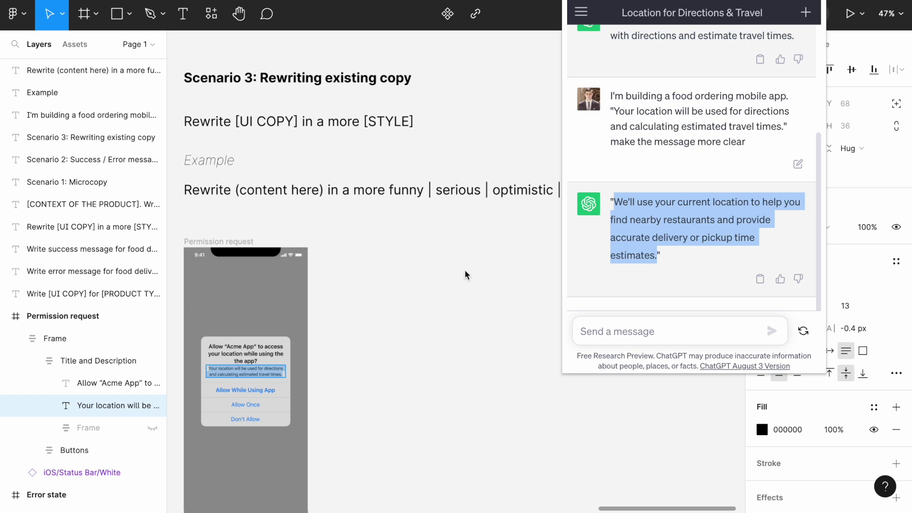
pyautogui.click(581, 331)
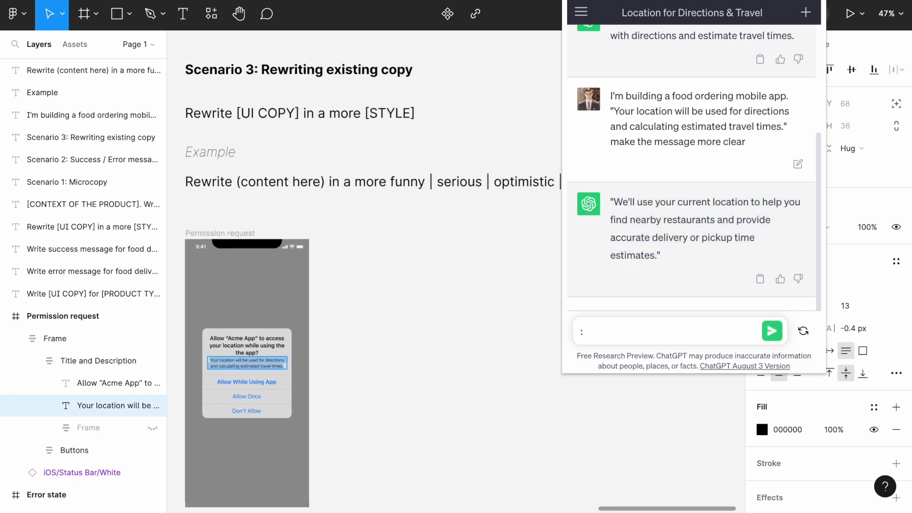
pyautogui.write('"We\'ll use your current location to help you find nearby restaurants and provide accurate delivery or pickup time estimates."')
pyautogui.write('make this copy more funny')
pyautogui.press('Left')
pyautogui.press('Left')
pyautogui.press('Left')
pyautogui.press('BackSpace')
pyautogui.press('BackSpace')
pyautogui.press('BackSpace')
pyautogui.write('sound mo')
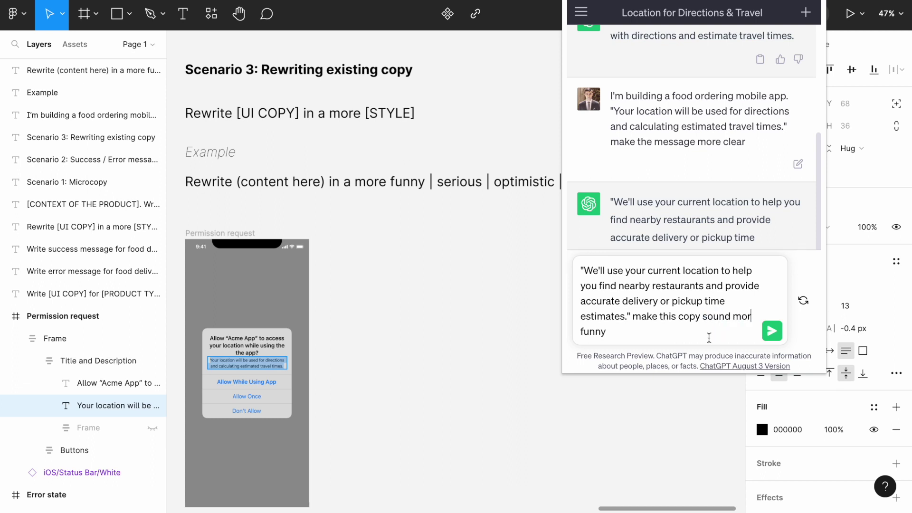
pyautogui.write('re')
pyautogui.press('Return')
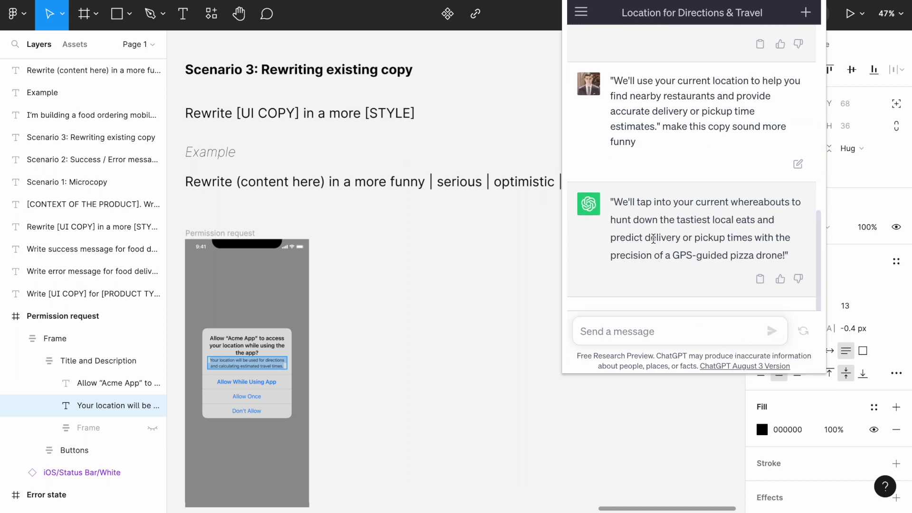
pyautogui.moveTo(613, 202); pyautogui.dragTo(784, 252)
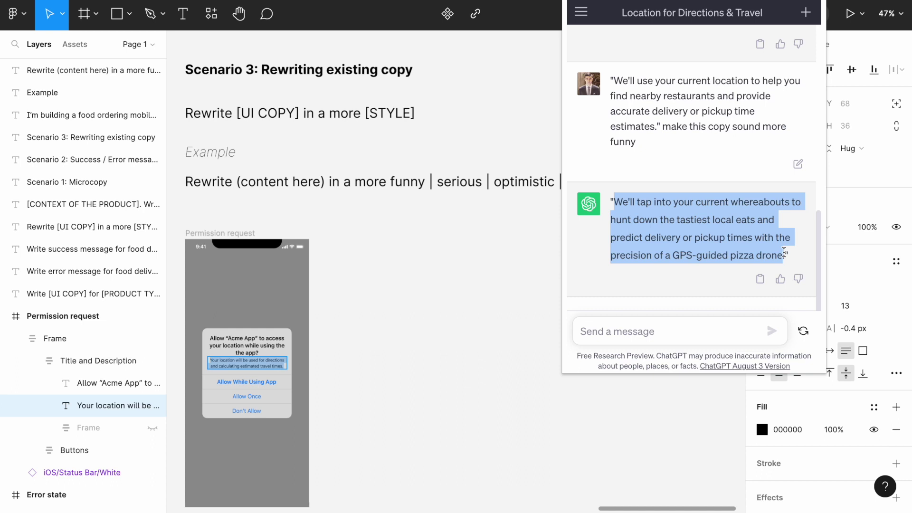
# Dismiss the ChatGPT popup and zoom the Scenario 3 canvas out to 31%.
pyautogui.click(515, 261)
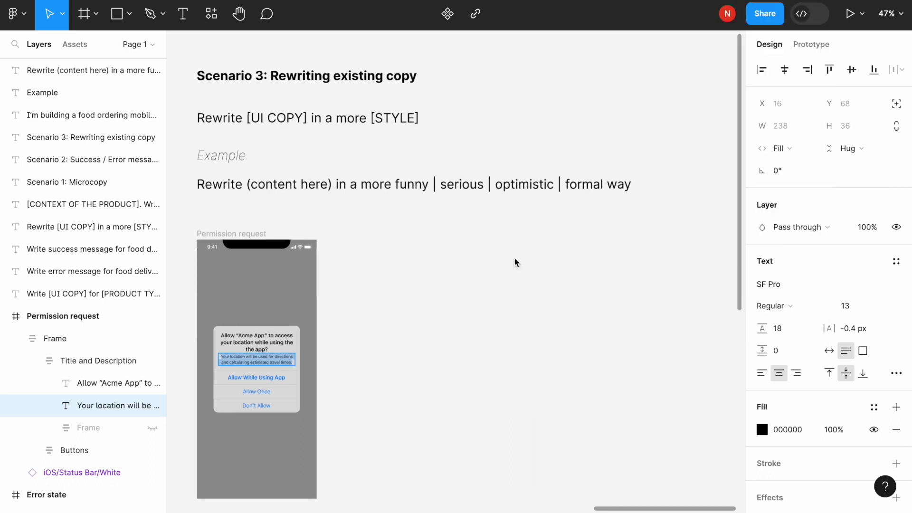
pyautogui.keyDown('ctrl'); pyautogui.scroll(-3, 515, 261); pyautogui.keyUp('ctrl')
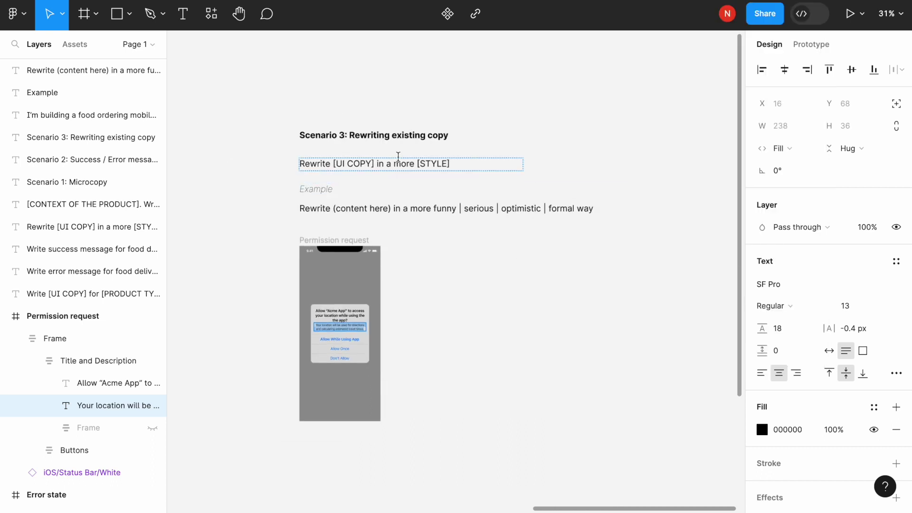